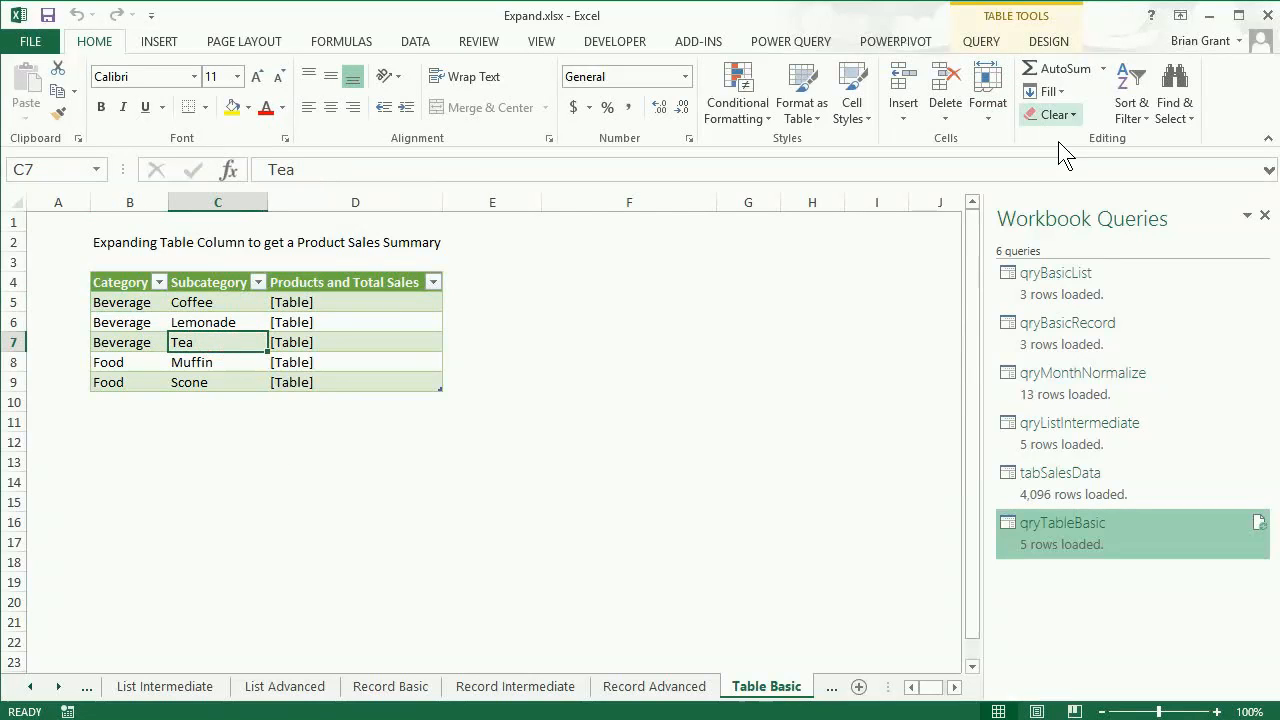
Open the qryTableBasic query for editing from the list of workbook queries.
click(792, 42)
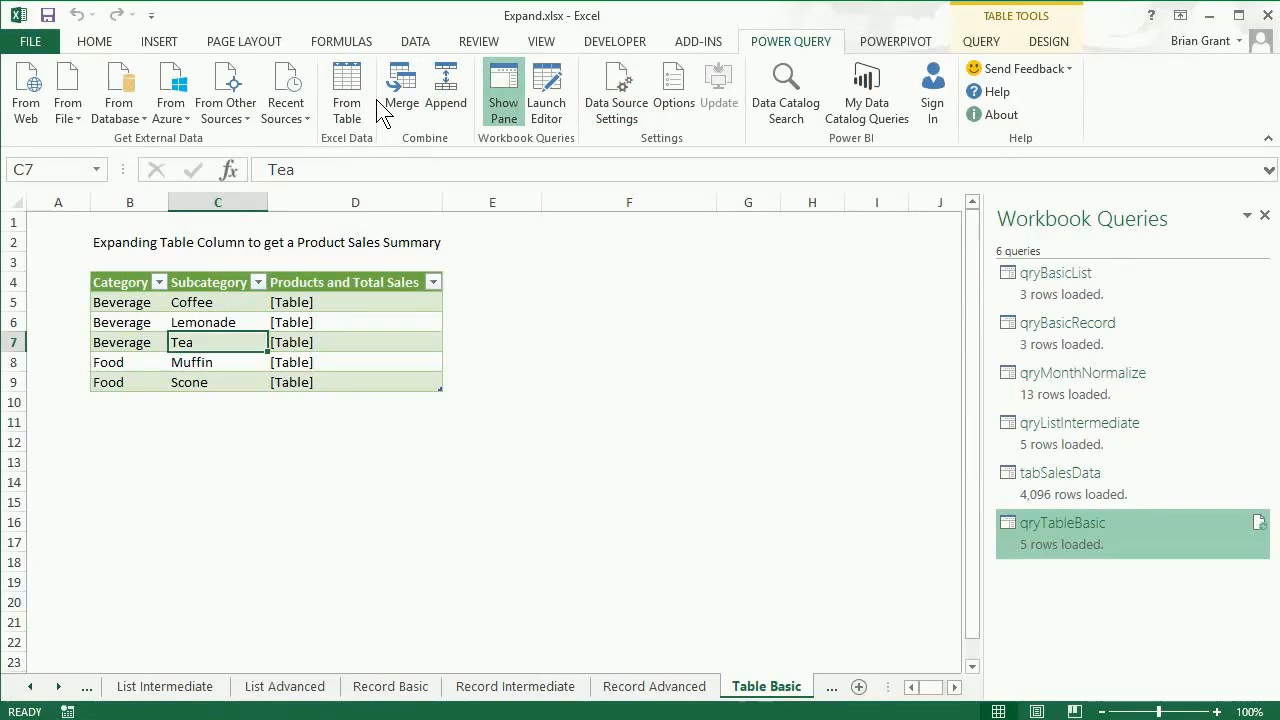
click(502, 95)
click(502, 95)
right_click(1083, 531)
click(1113, 543)
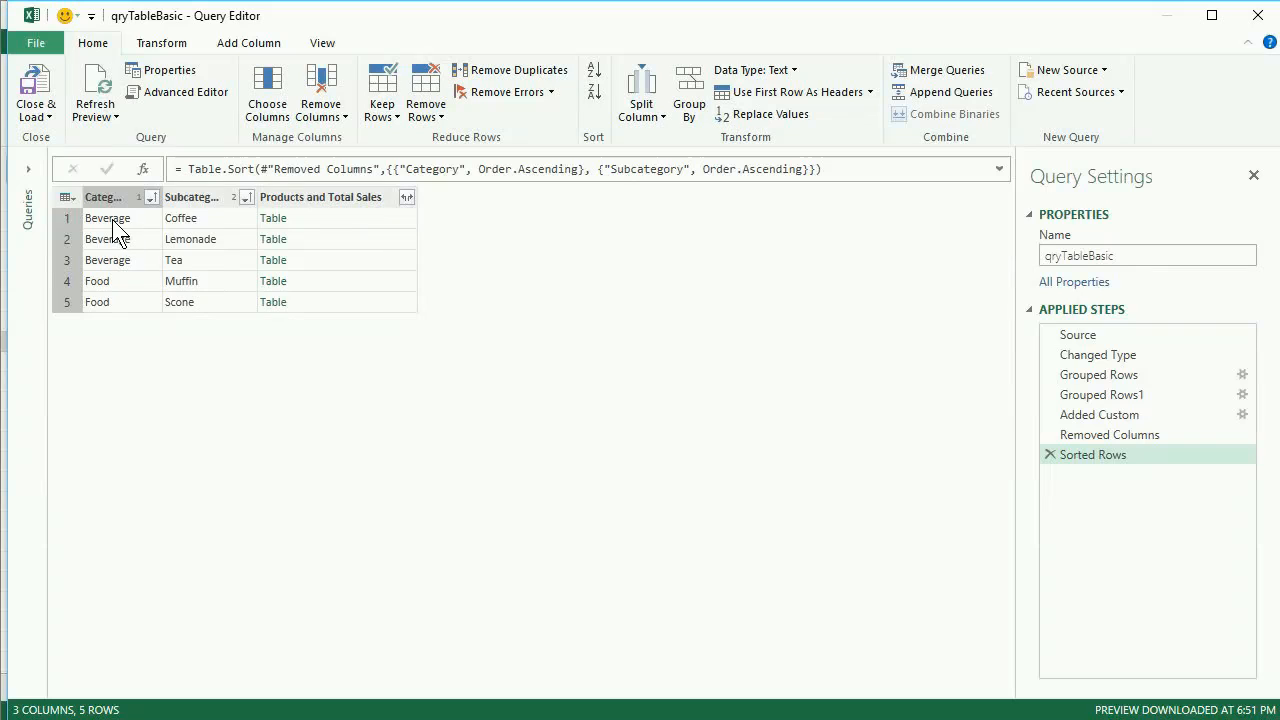
Widen the Category and Subcategory columns, and preview the nested table in the Coffee row with an enlarged preview area.
drag(161, 193, 208, 184)
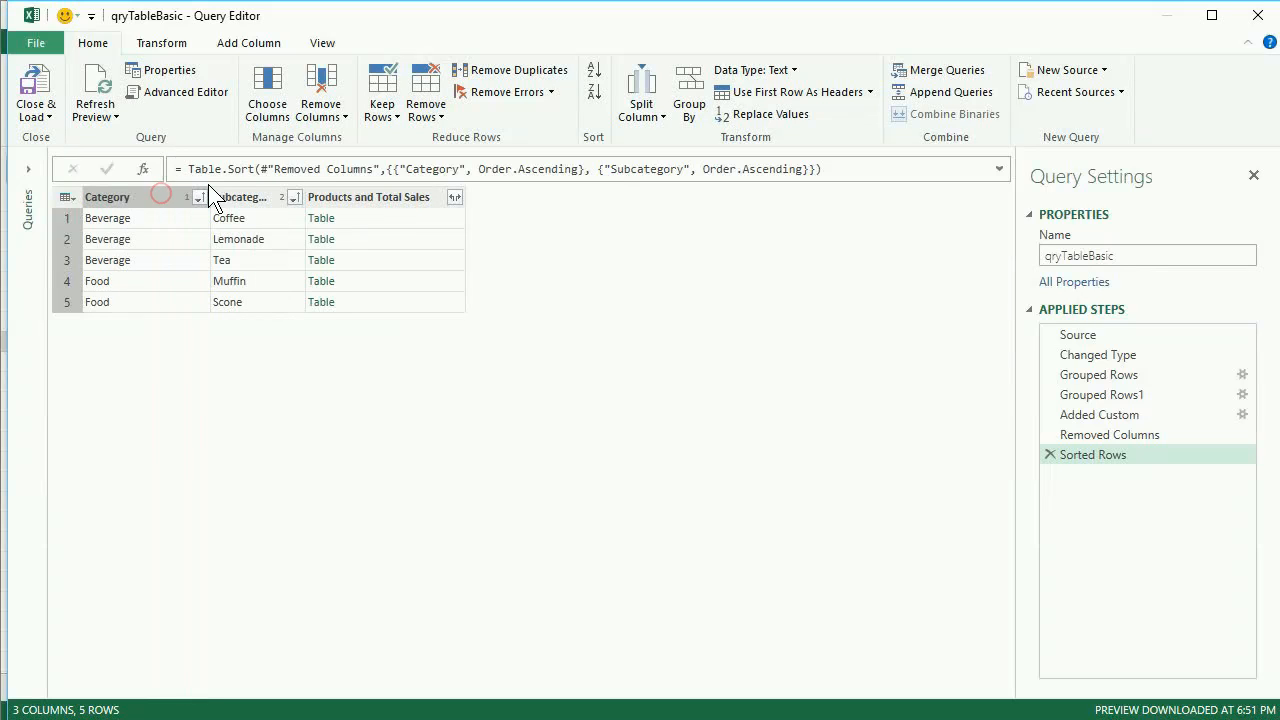
drag(305, 193, 381, 192)
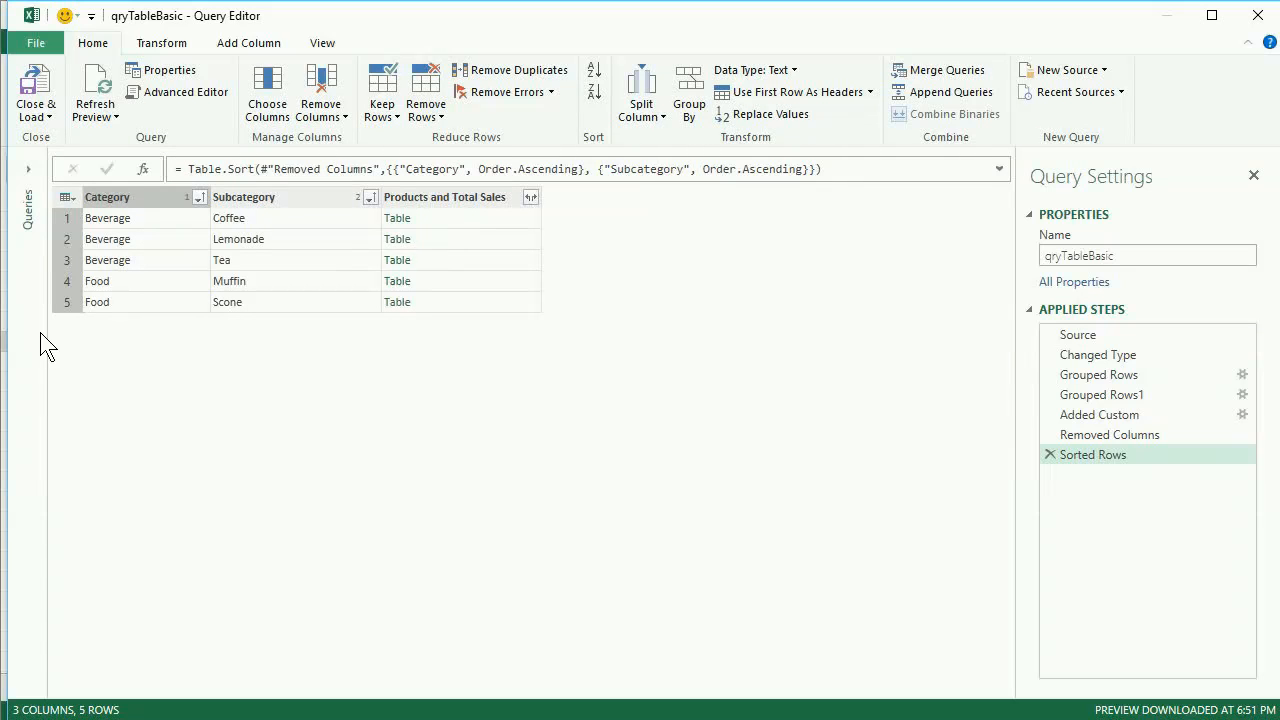
click(457, 217)
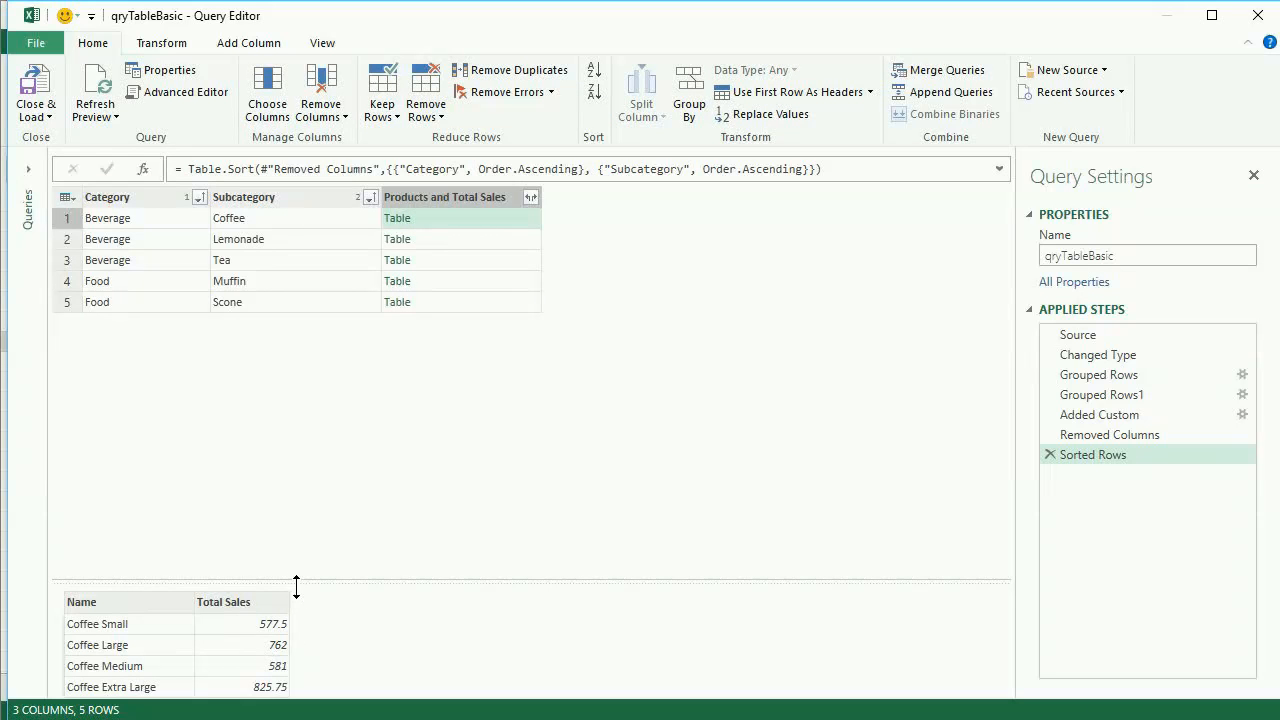
drag(306, 581, 303, 461)
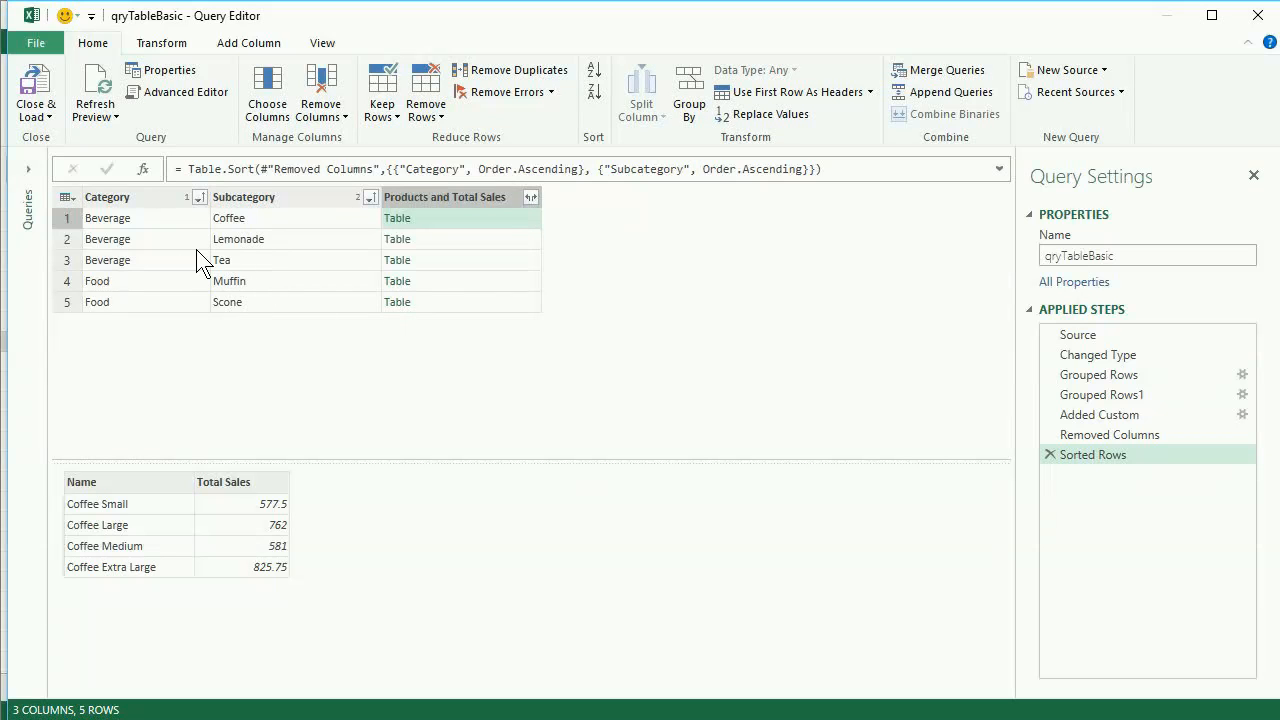
Keep only the top 1 row of the query table.
click(67, 196)
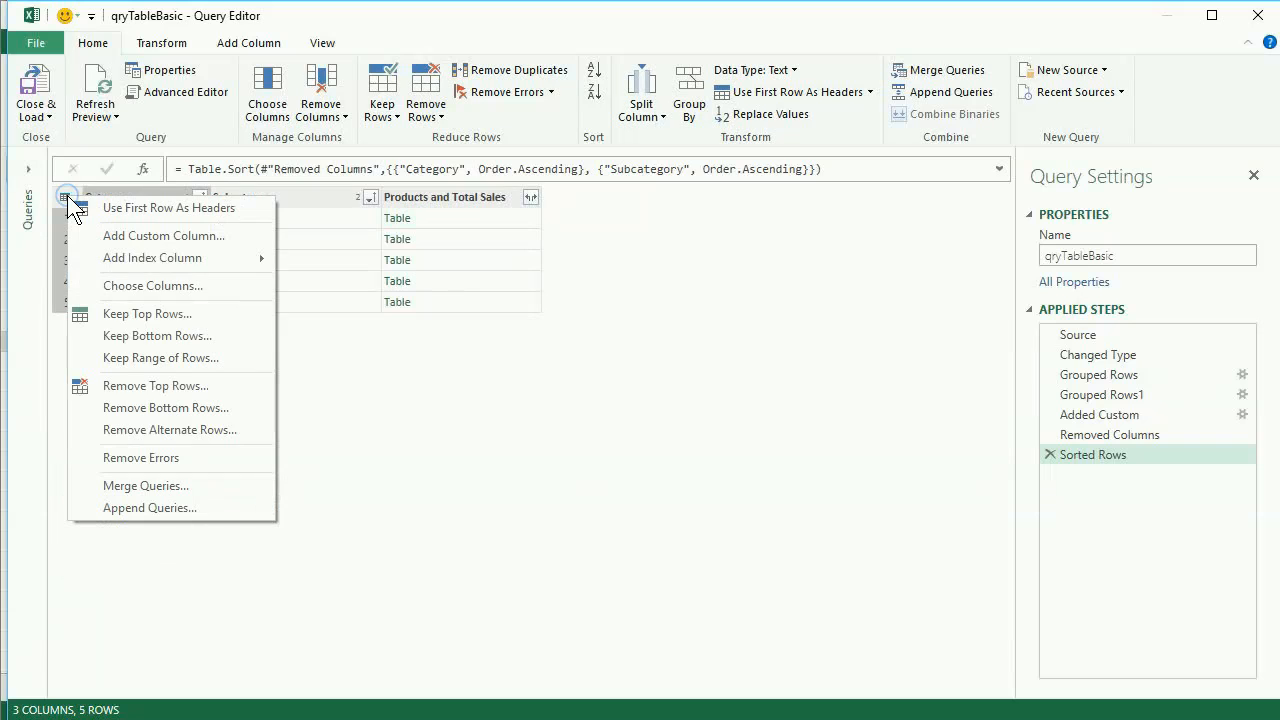
click(129, 311)
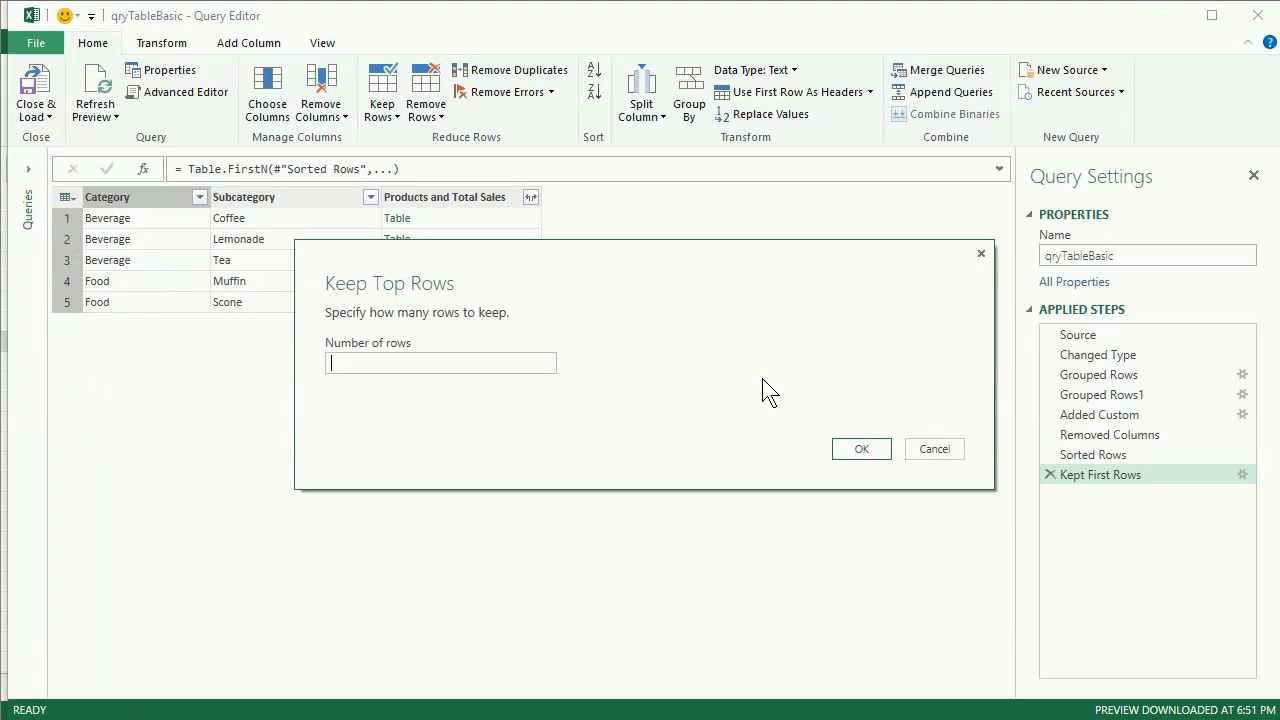
text(1)
click(856, 450)
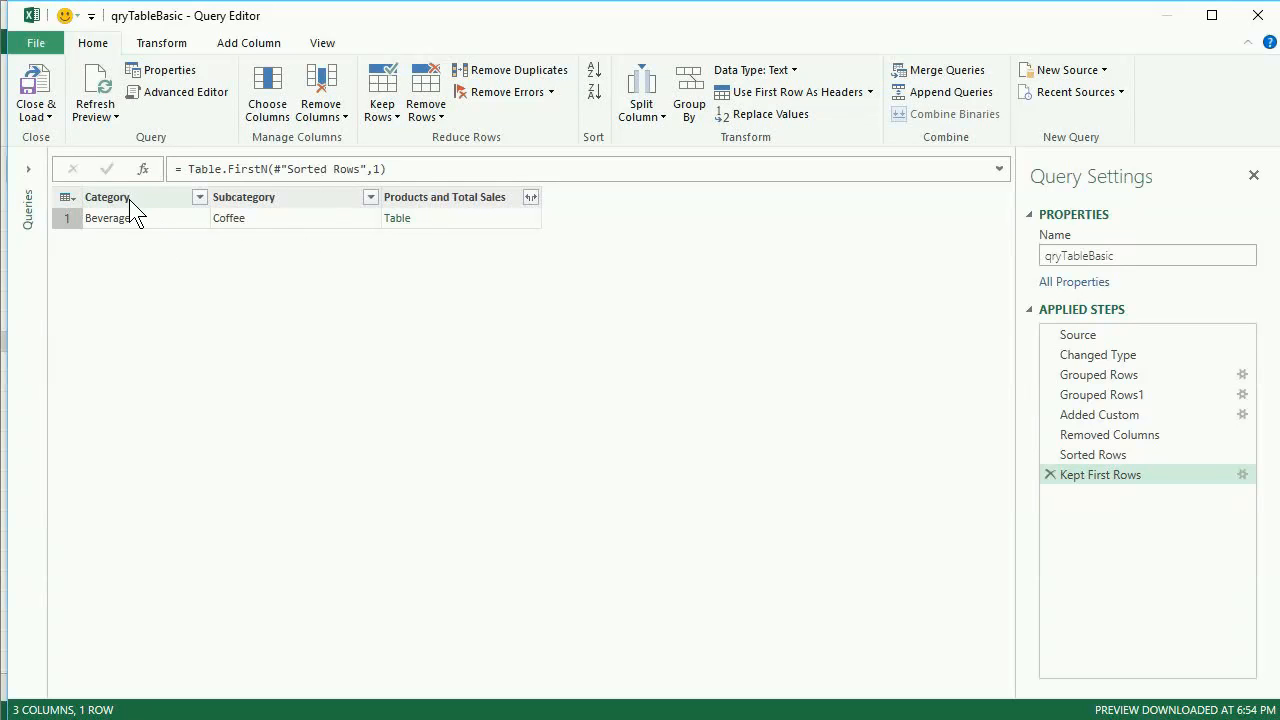
Preview the Coffee nested table and expand Products and Total Sales into Name and Total Sales without the original column name as prefix.
click(455, 218)
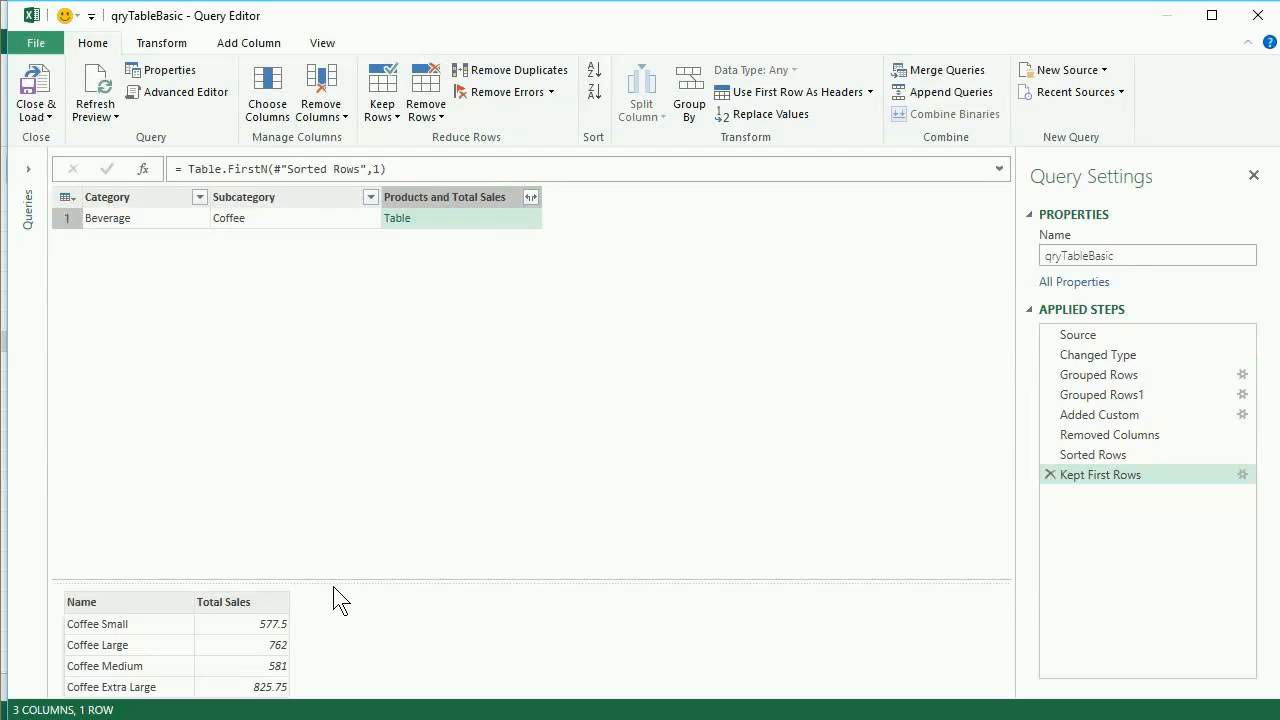
drag(339, 475, 339, 330)
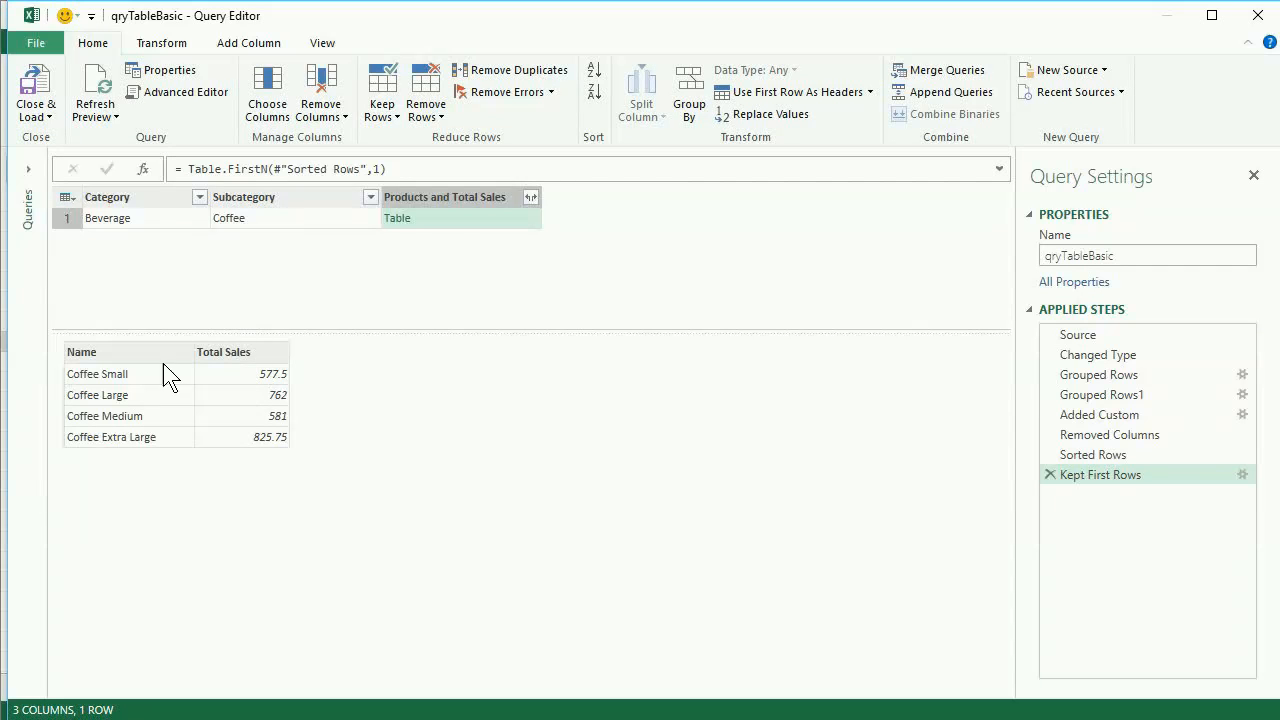
click(531, 198)
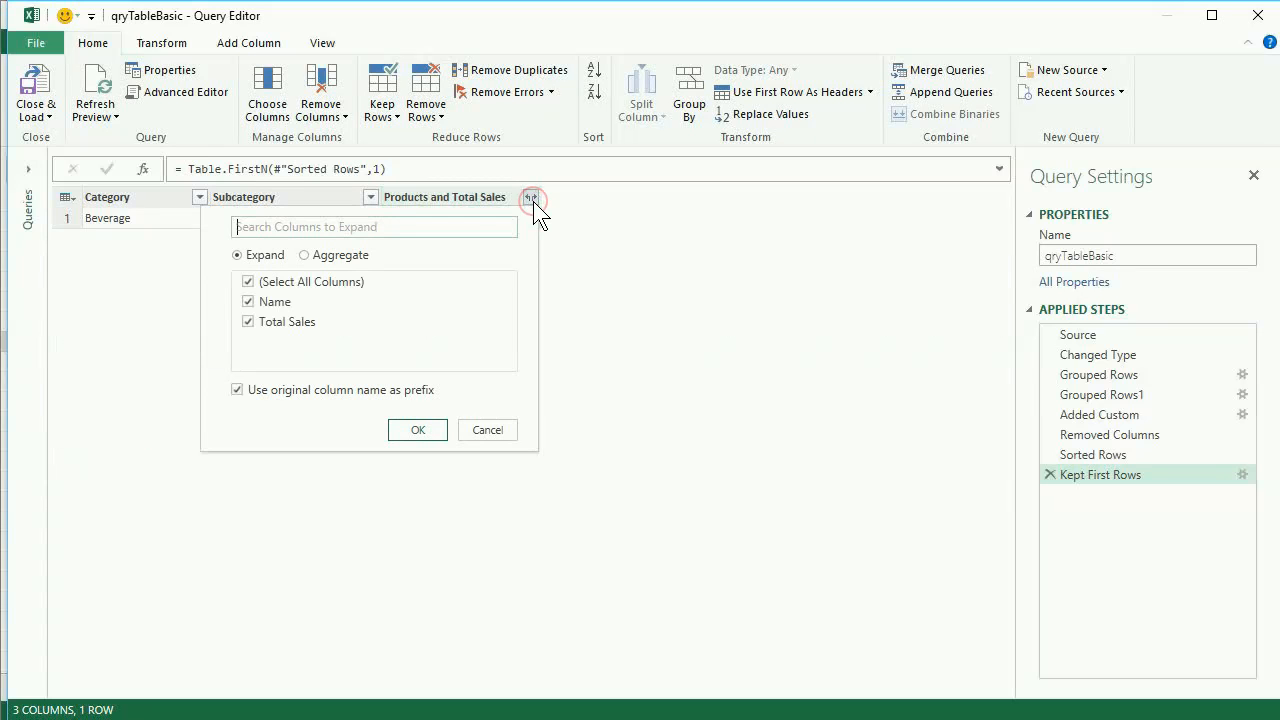
click(237, 390)
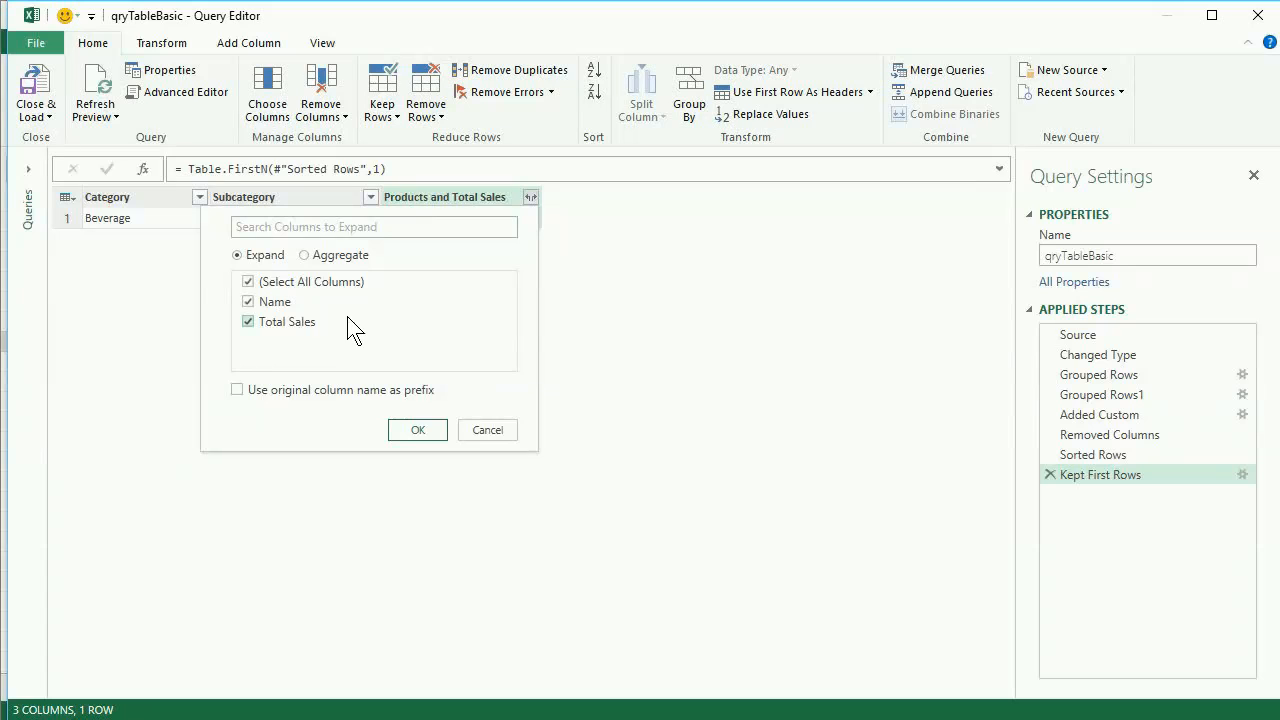
click(418, 430)
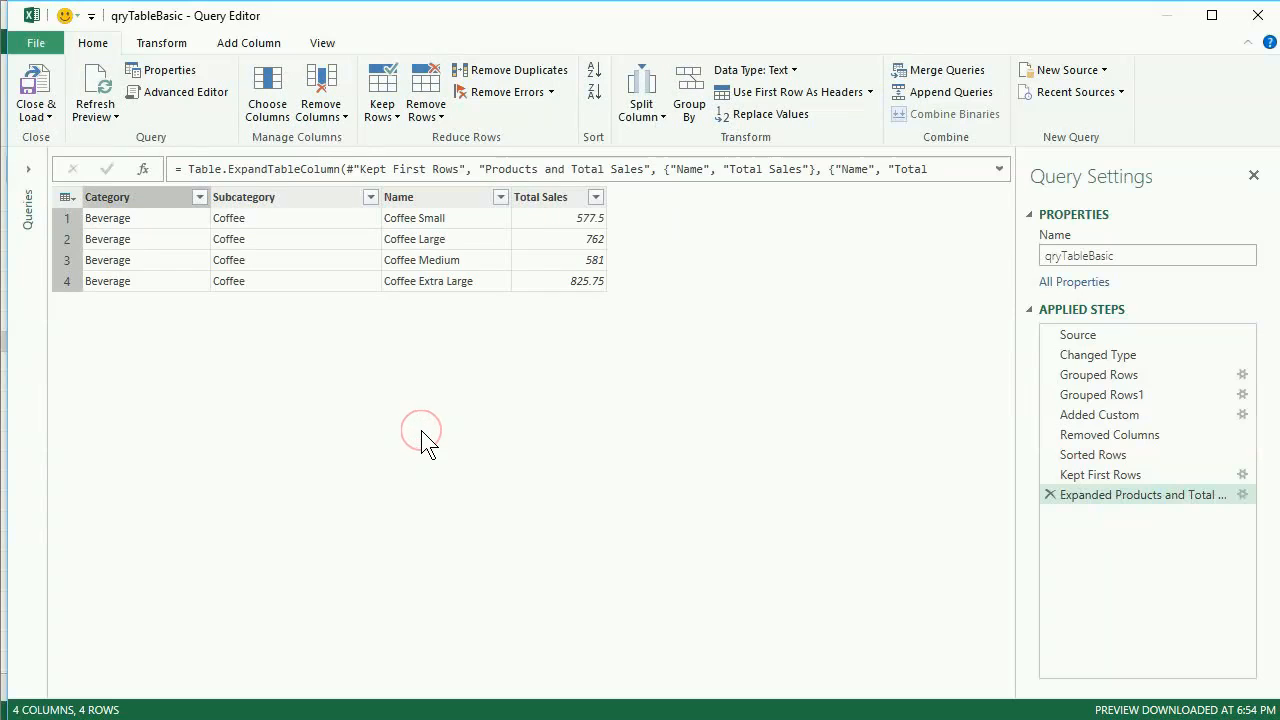
Compare the nested Coffee table at the Kept First Rows step with the rows of the expanded step.
click(1100, 475)
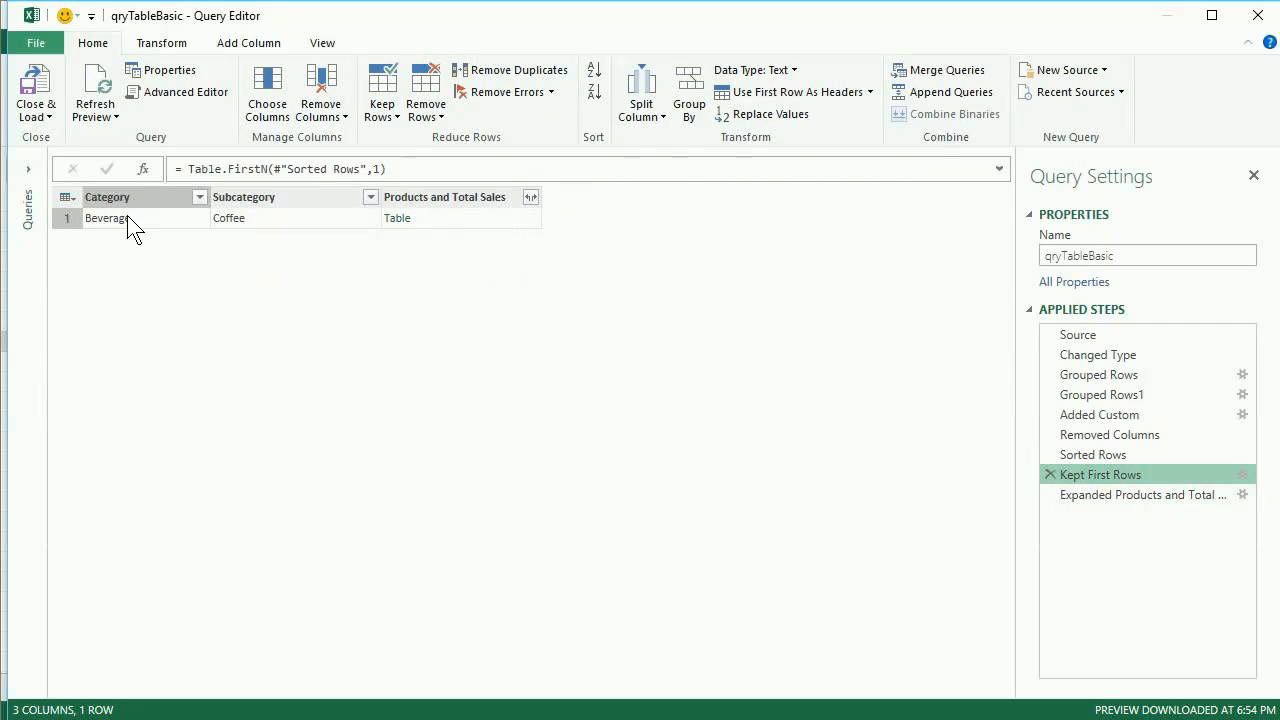
click(450, 219)
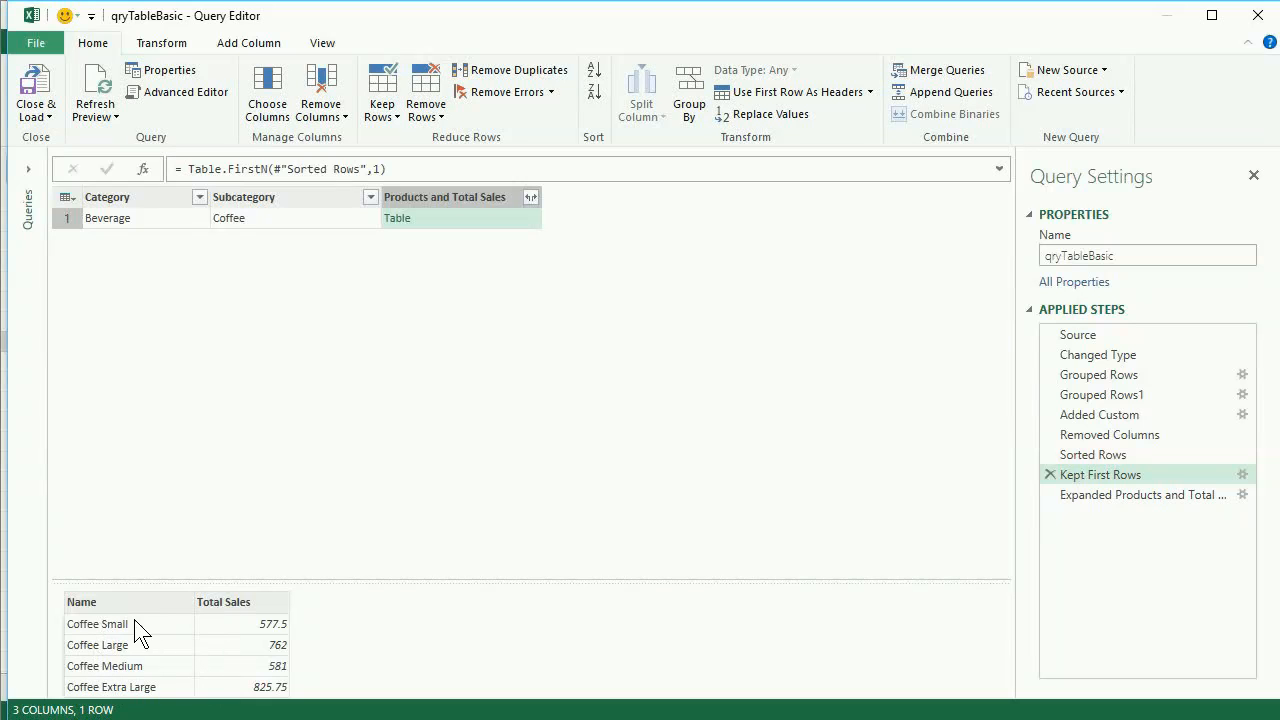
click(1072, 499)
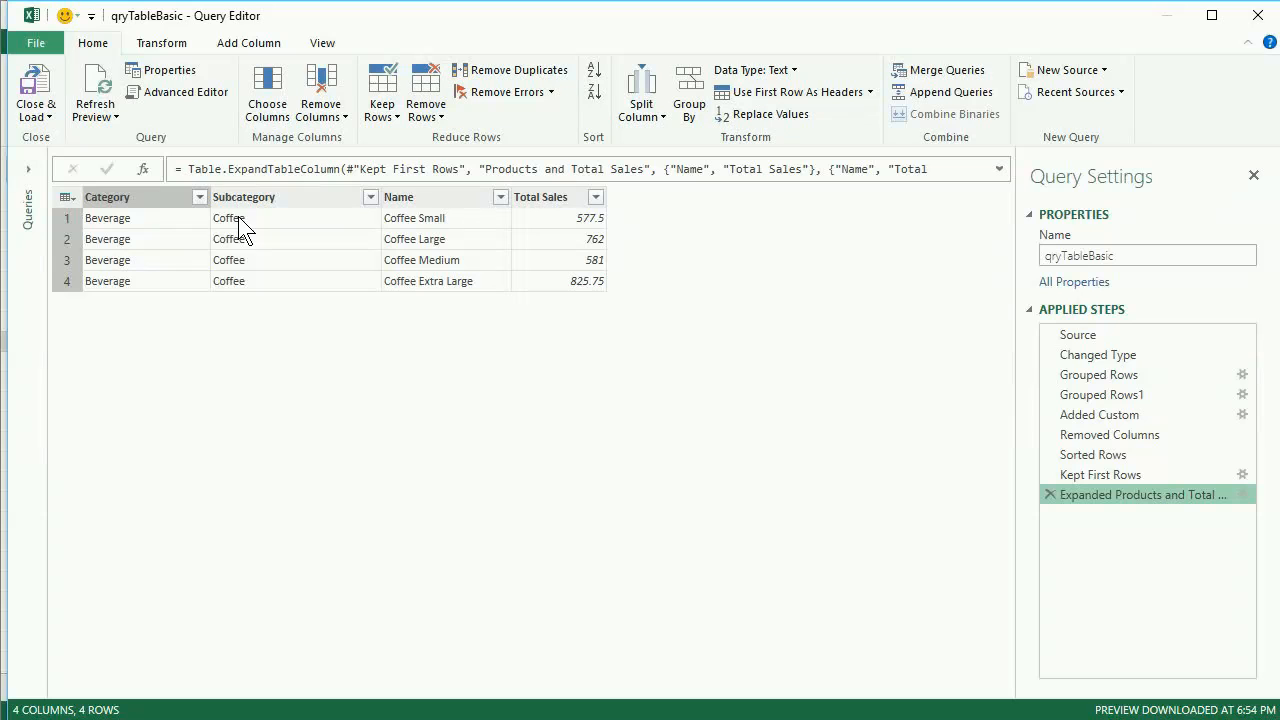
click(1093, 470)
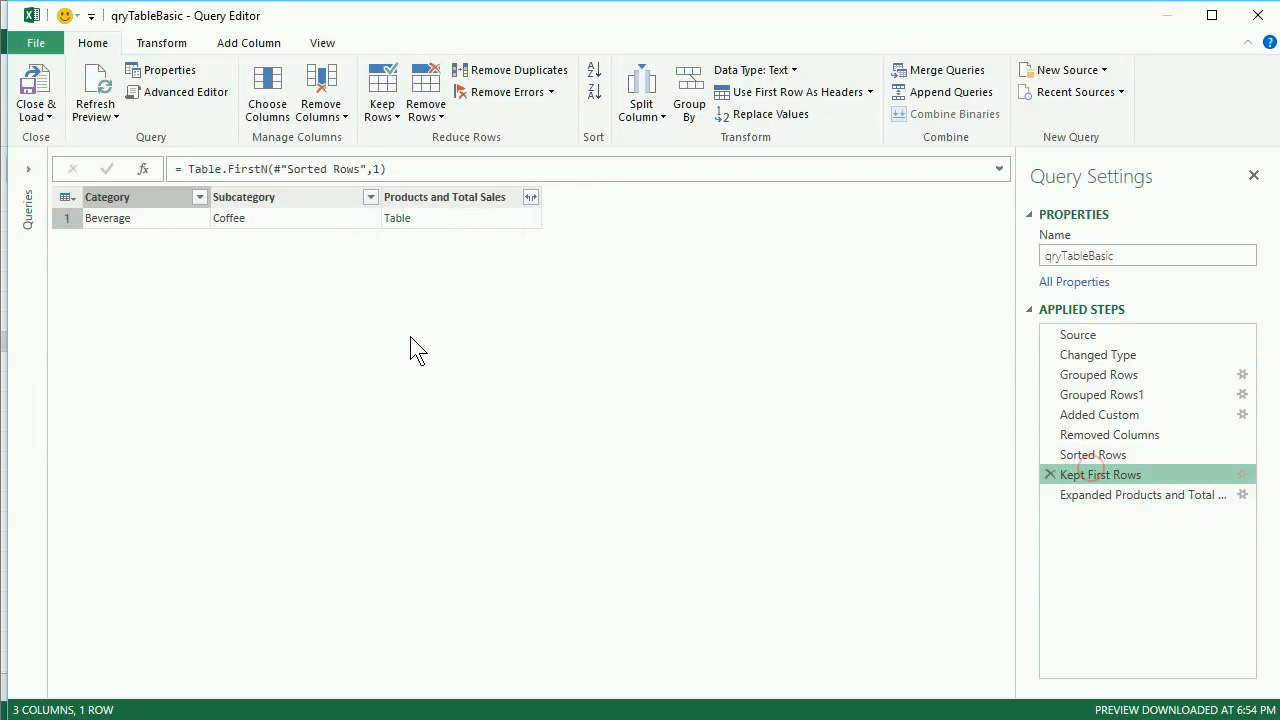
click(457, 221)
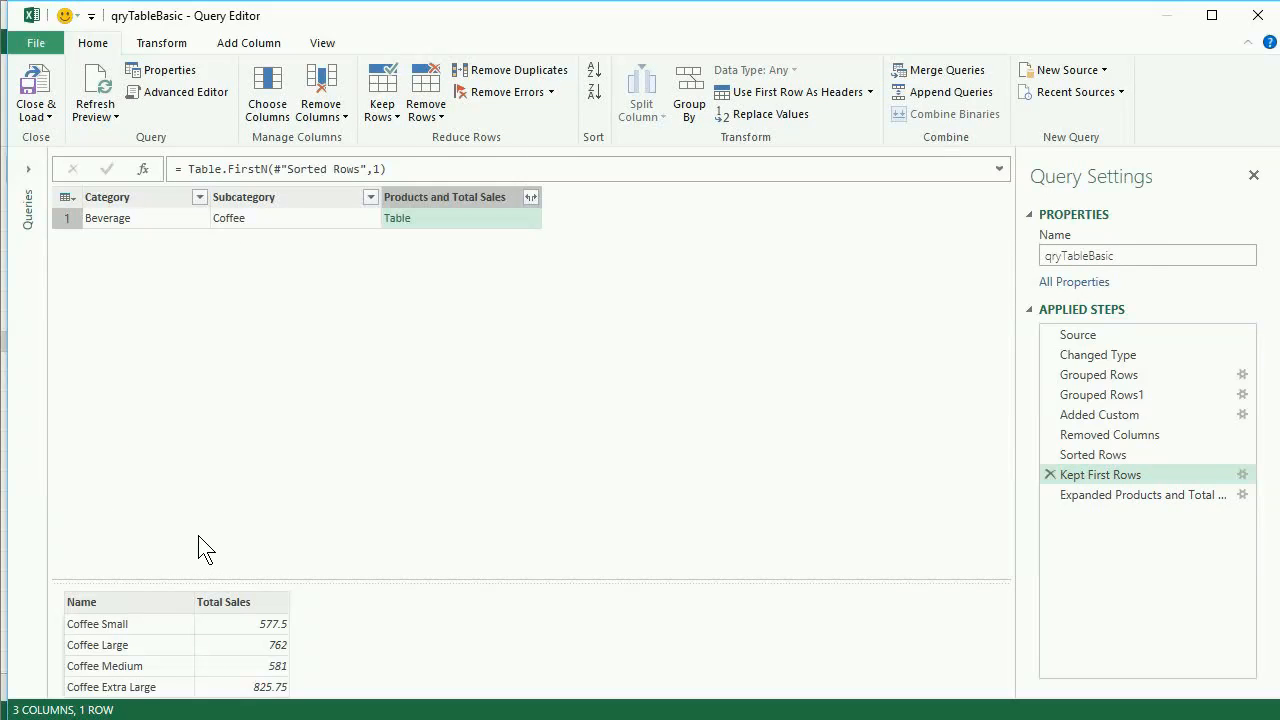
click(1108, 497)
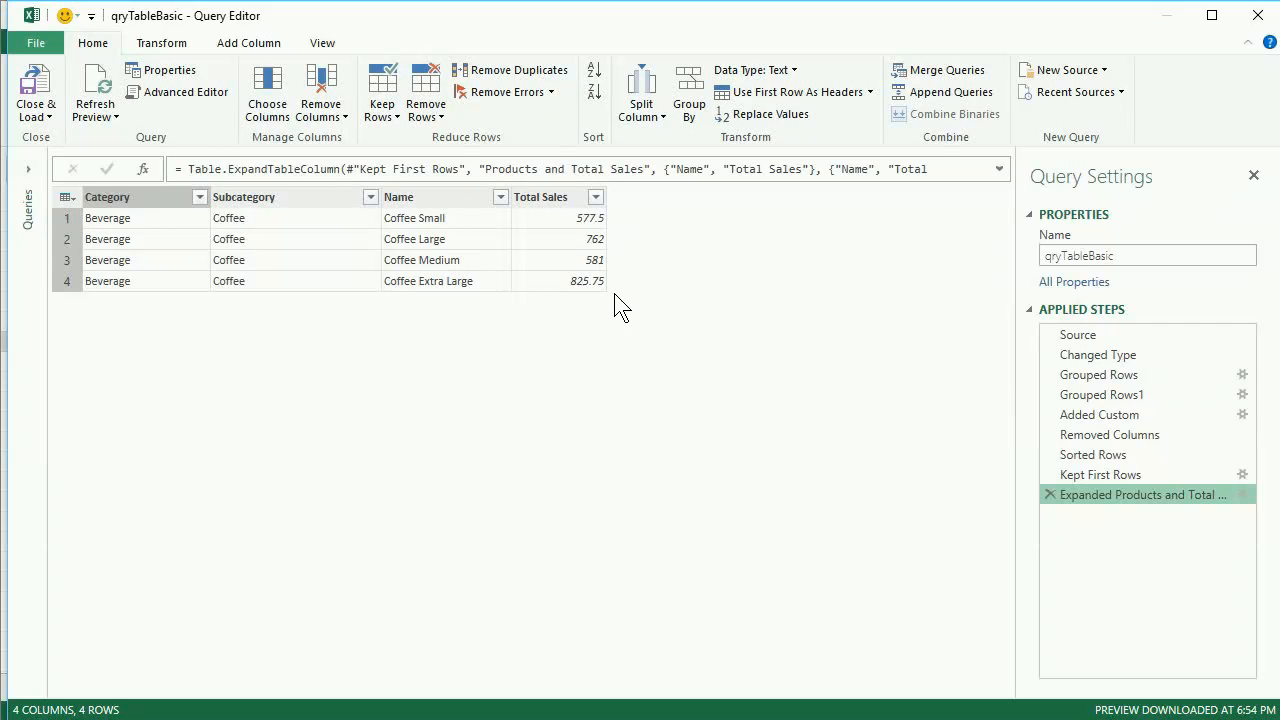
Delete the applied steps Expanded Products and Total Sales and Kept First Rows from the query.
click(1049, 495)
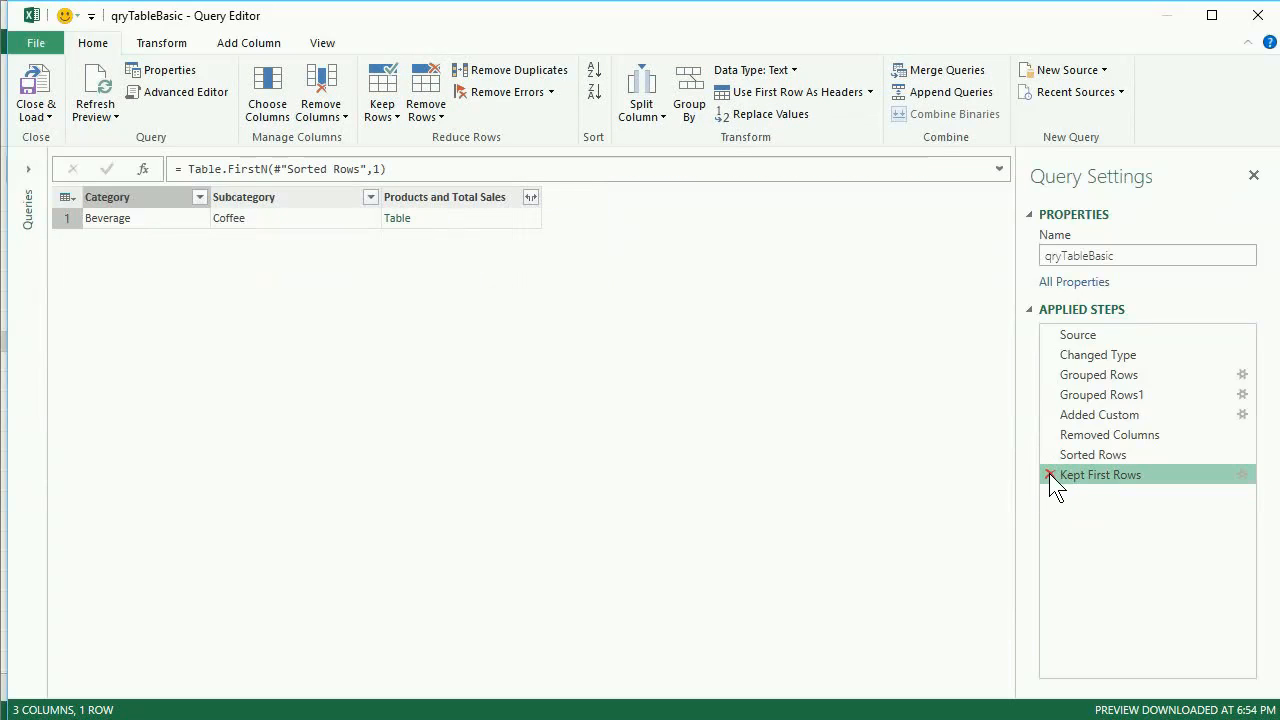
click(1049, 475)
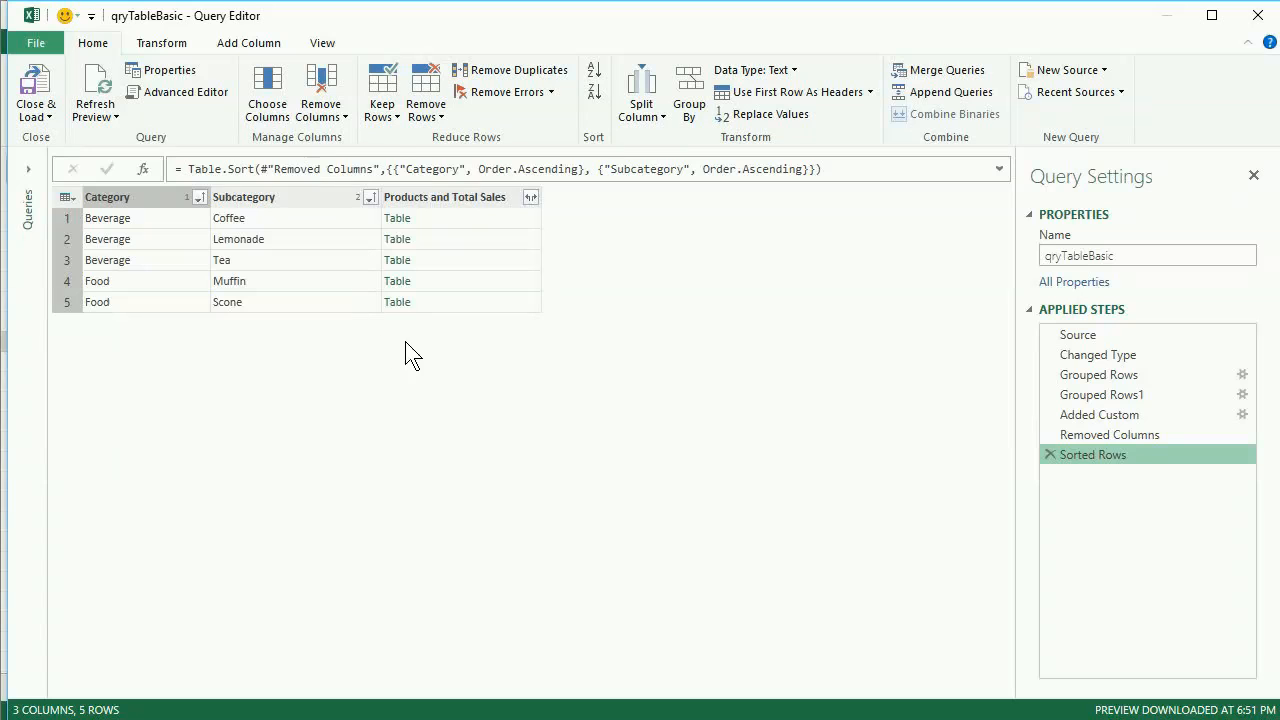
Preview the Coffee and Lemonade nested tables, and expand Products and Total Sales into unprefixed Name and Total Sales columns for all rows.
click(447, 220)
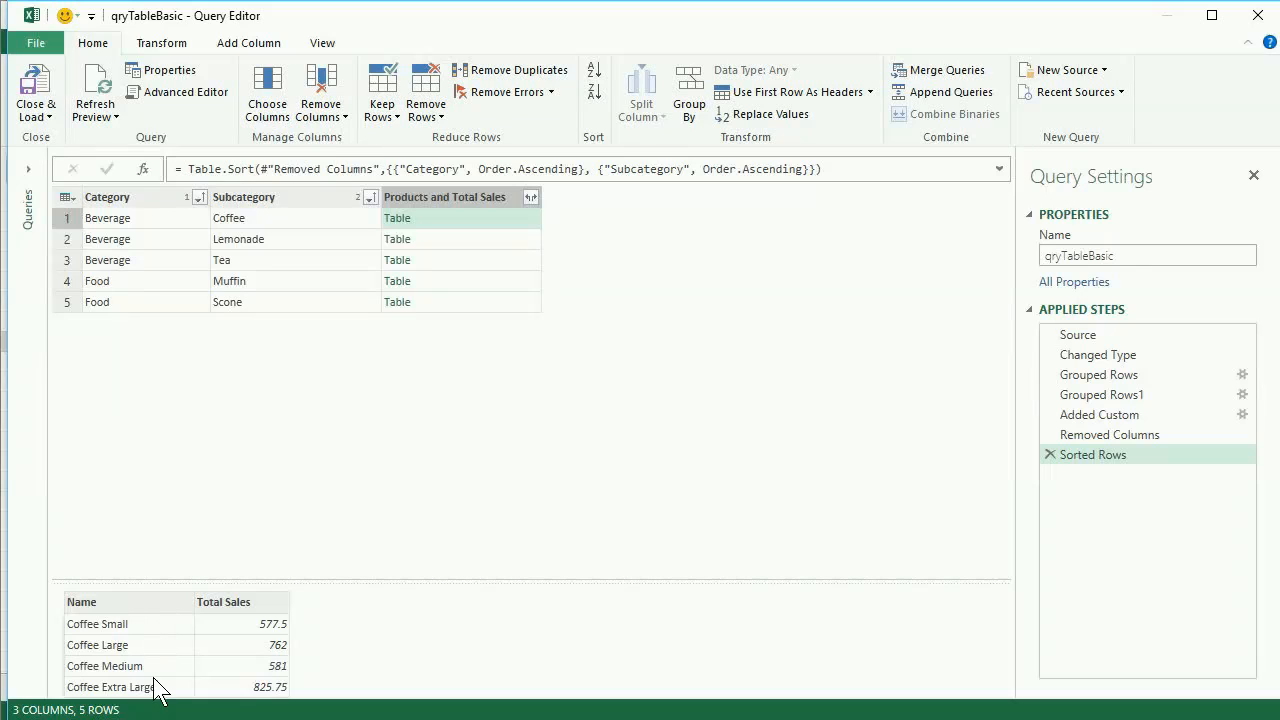
click(439, 241)
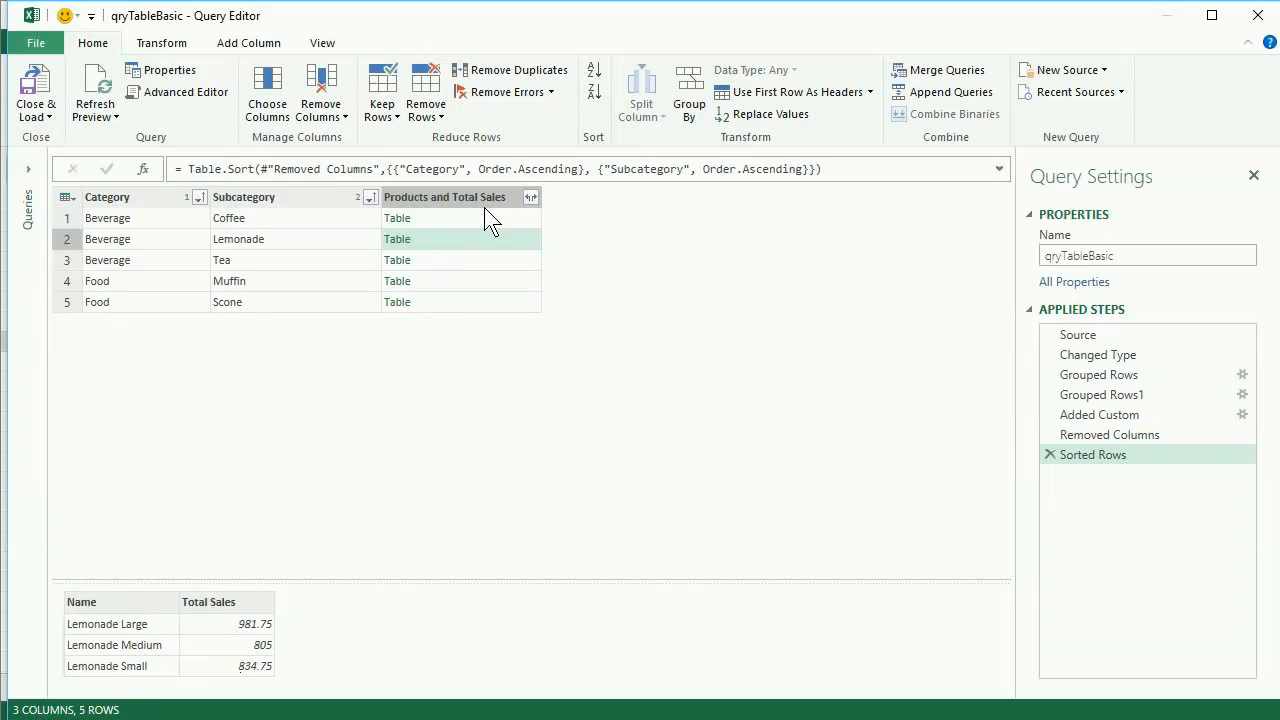
click(531, 200)
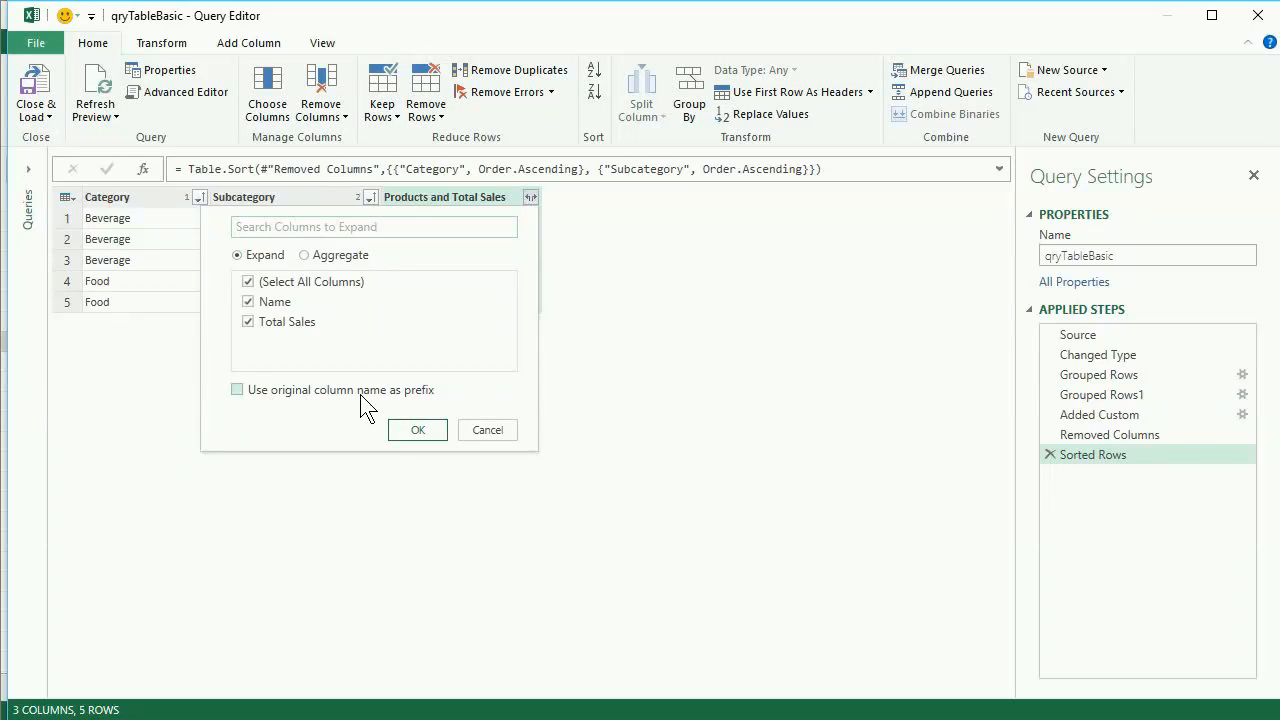
click(408, 430)
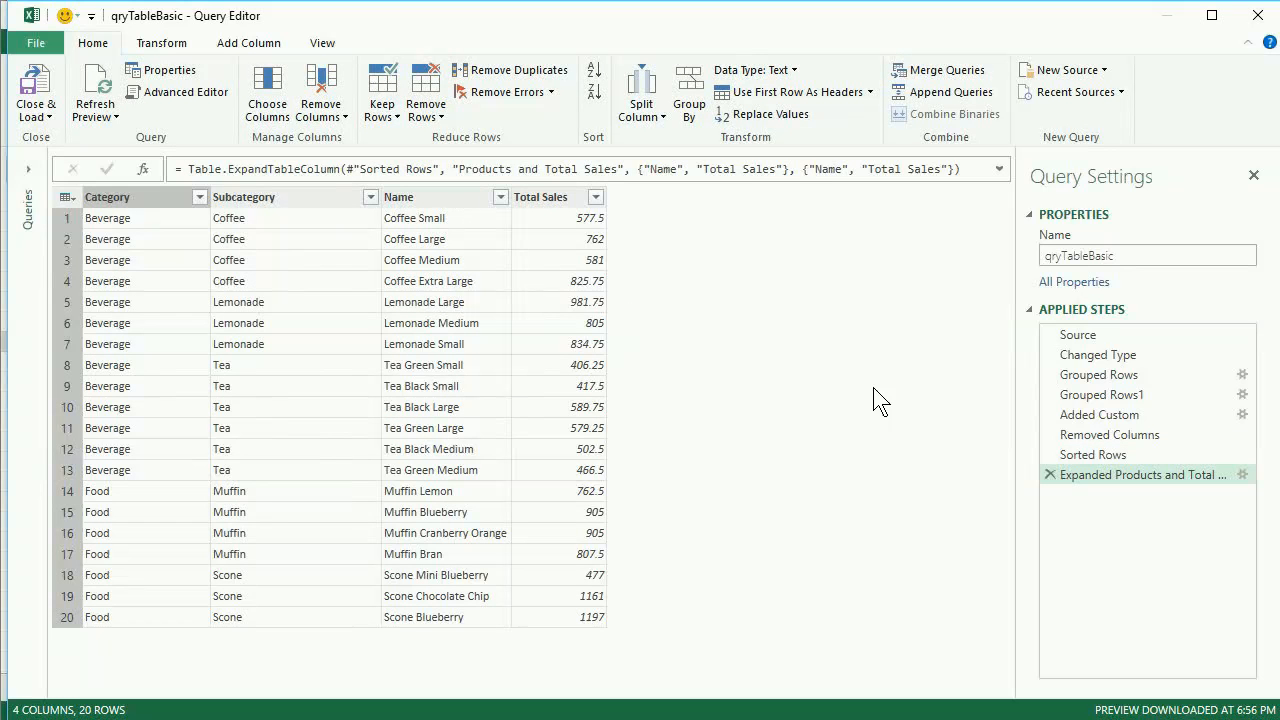
Compare the Lemonade nested table at the Sorted Rows step with its expanded rows, and inspect the Tea nested table.
click(1083, 454)
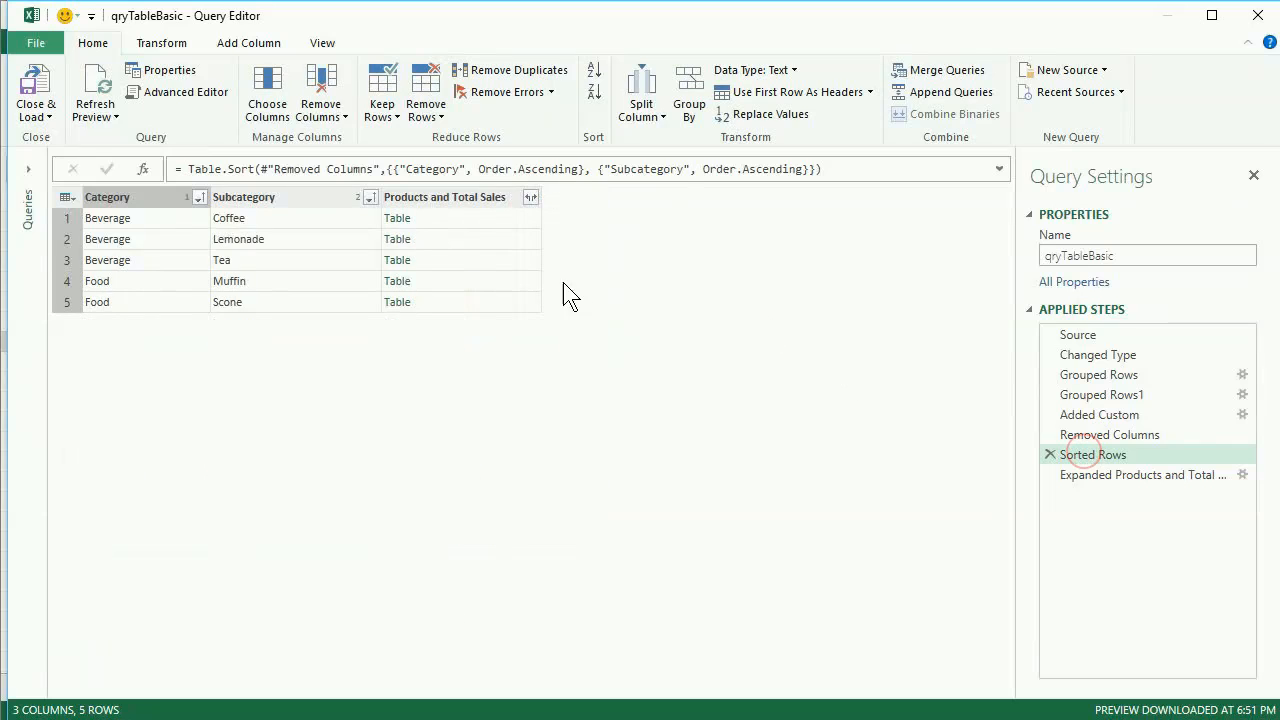
click(468, 241)
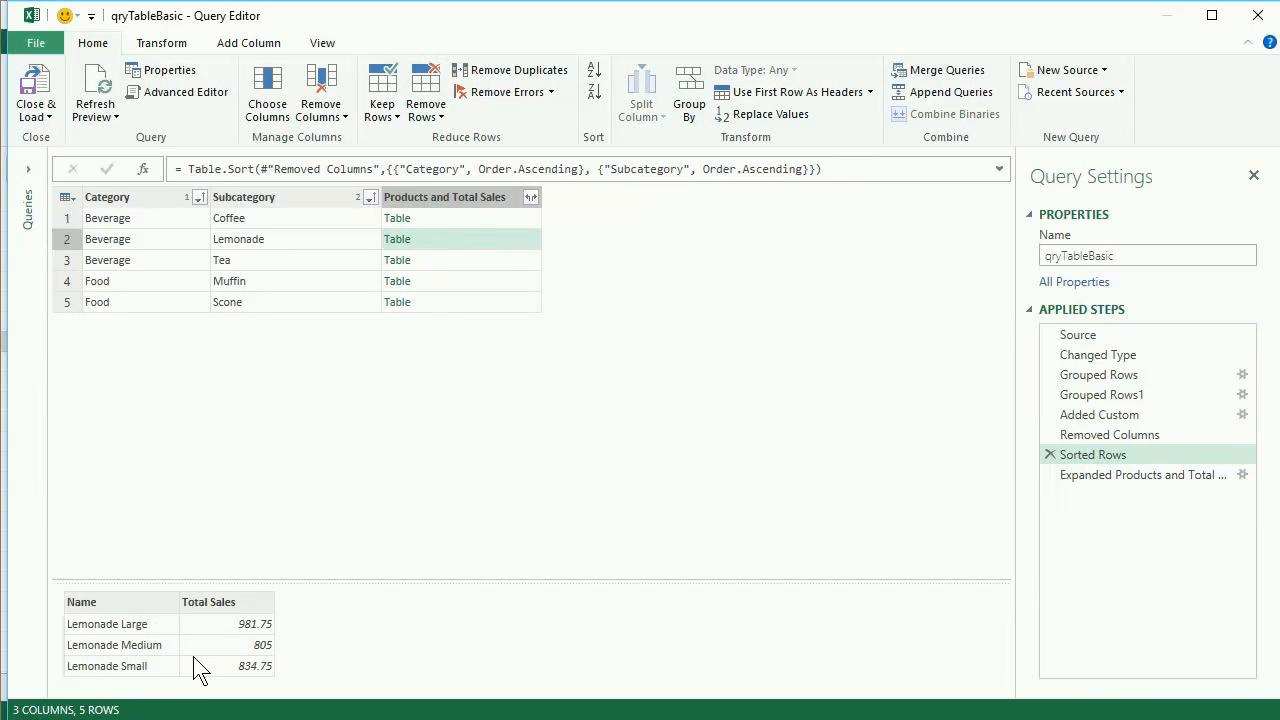
click(1081, 474)
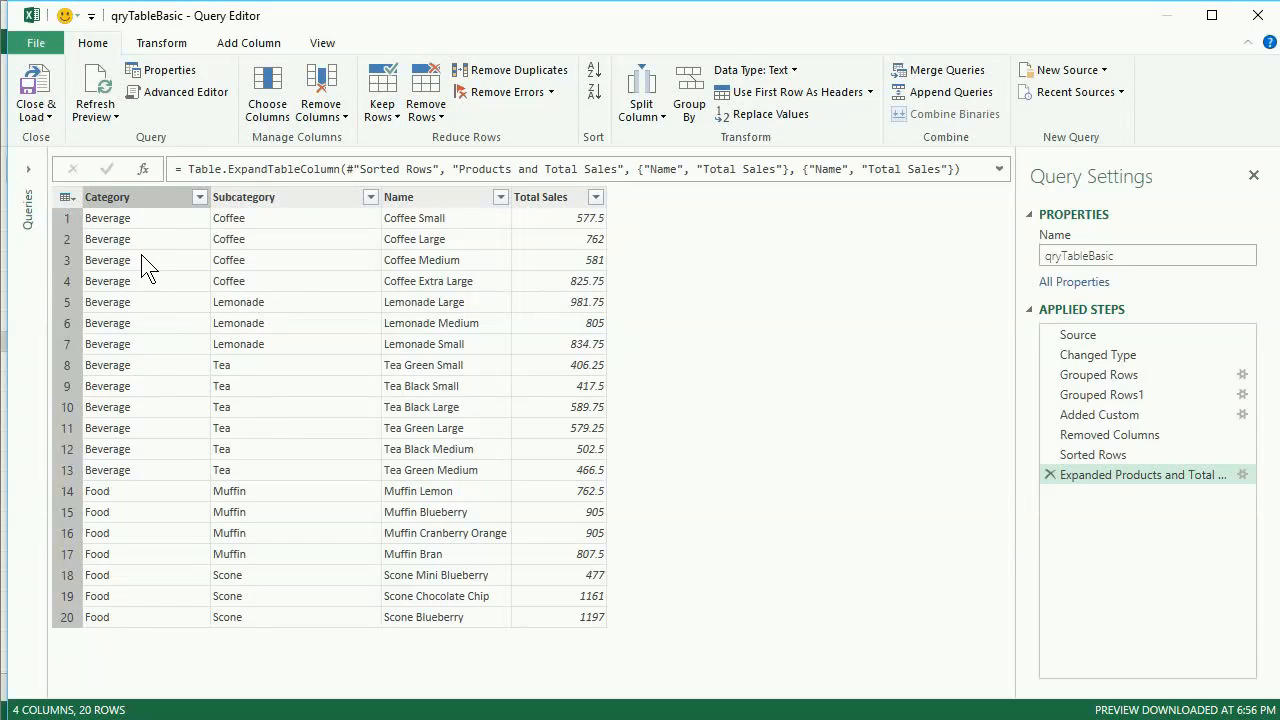
click(1096, 455)
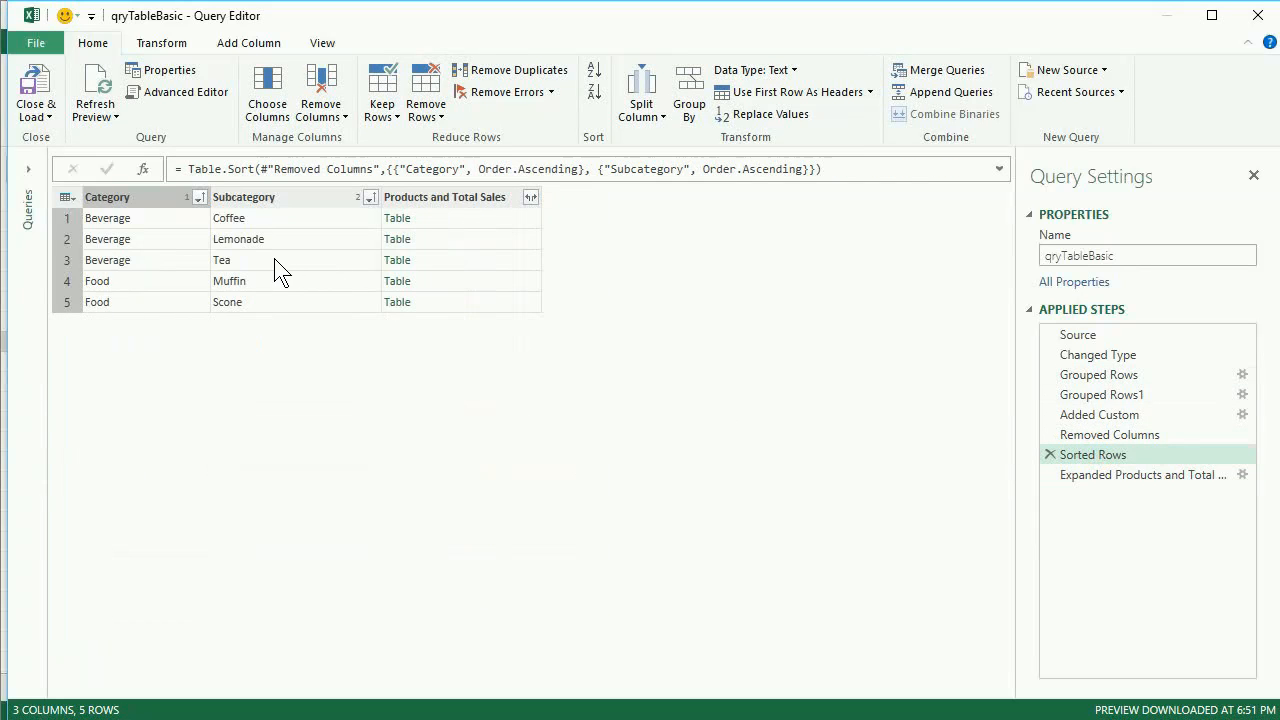
click(479, 260)
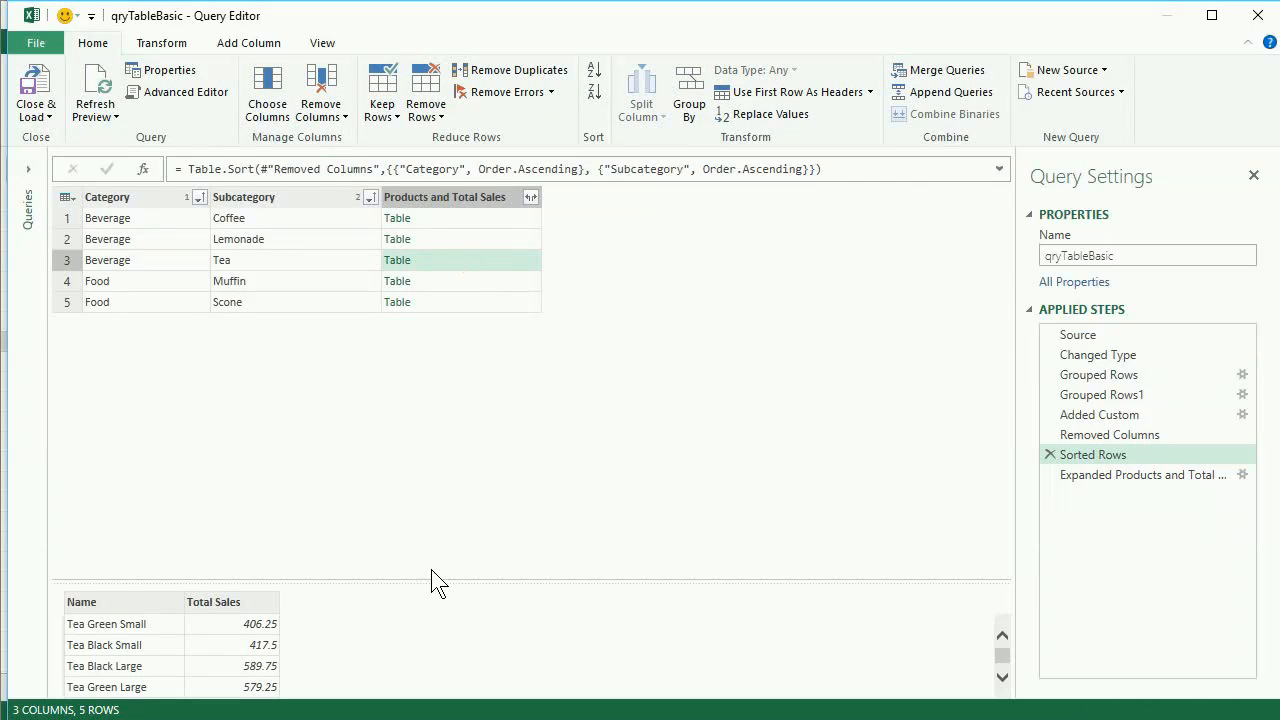
drag(437, 581, 437, 410)
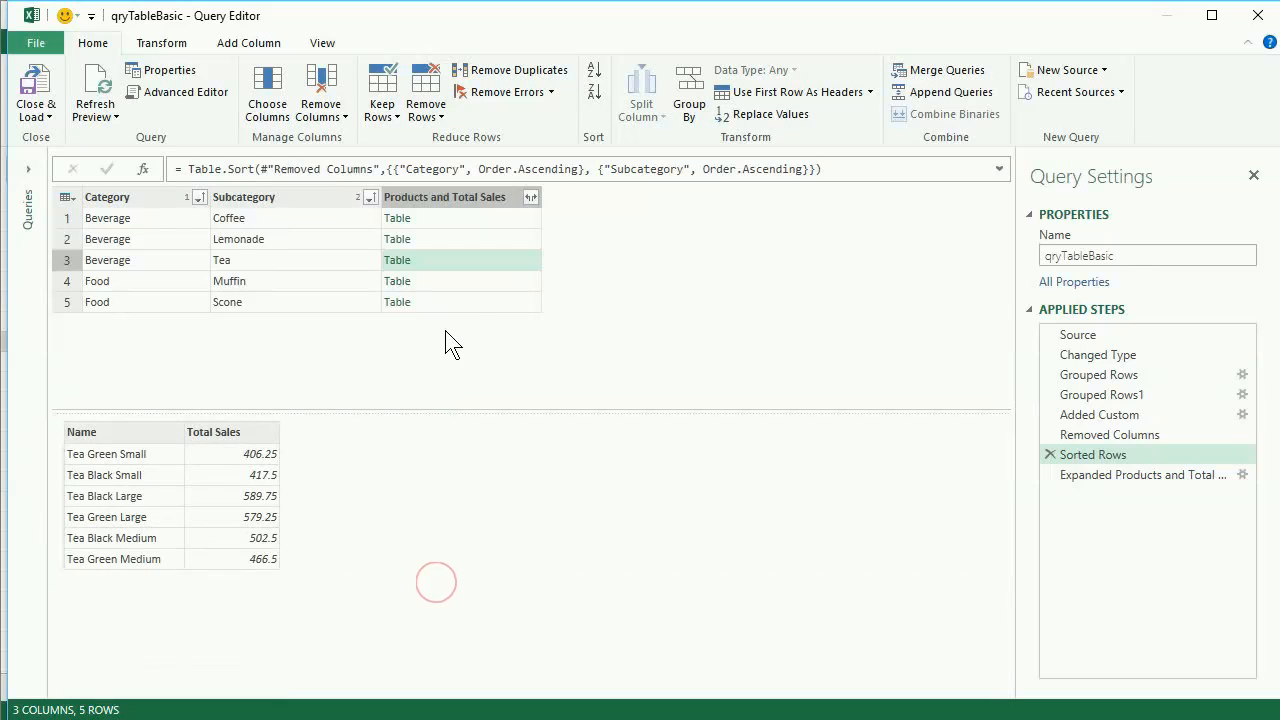
Compare the Muffin nested table at the Sorted Rows step with the Muffin rows of the expanded step.
click(453, 281)
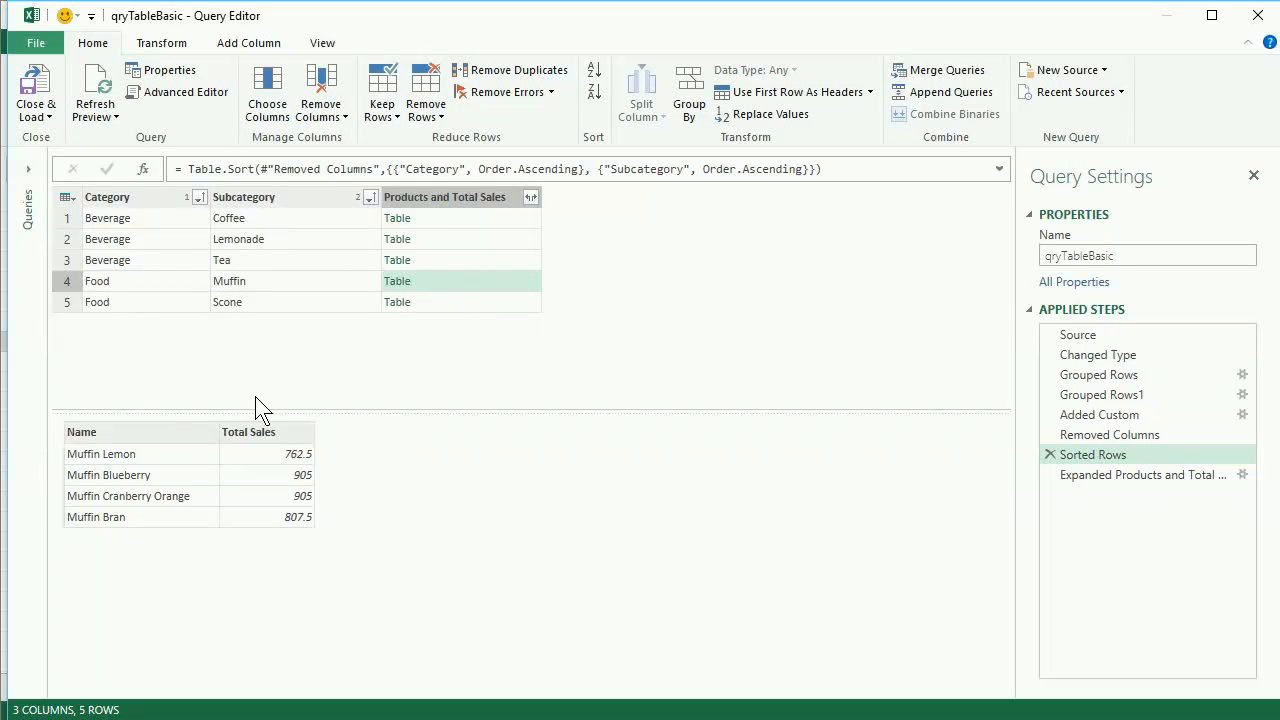
click(1089, 474)
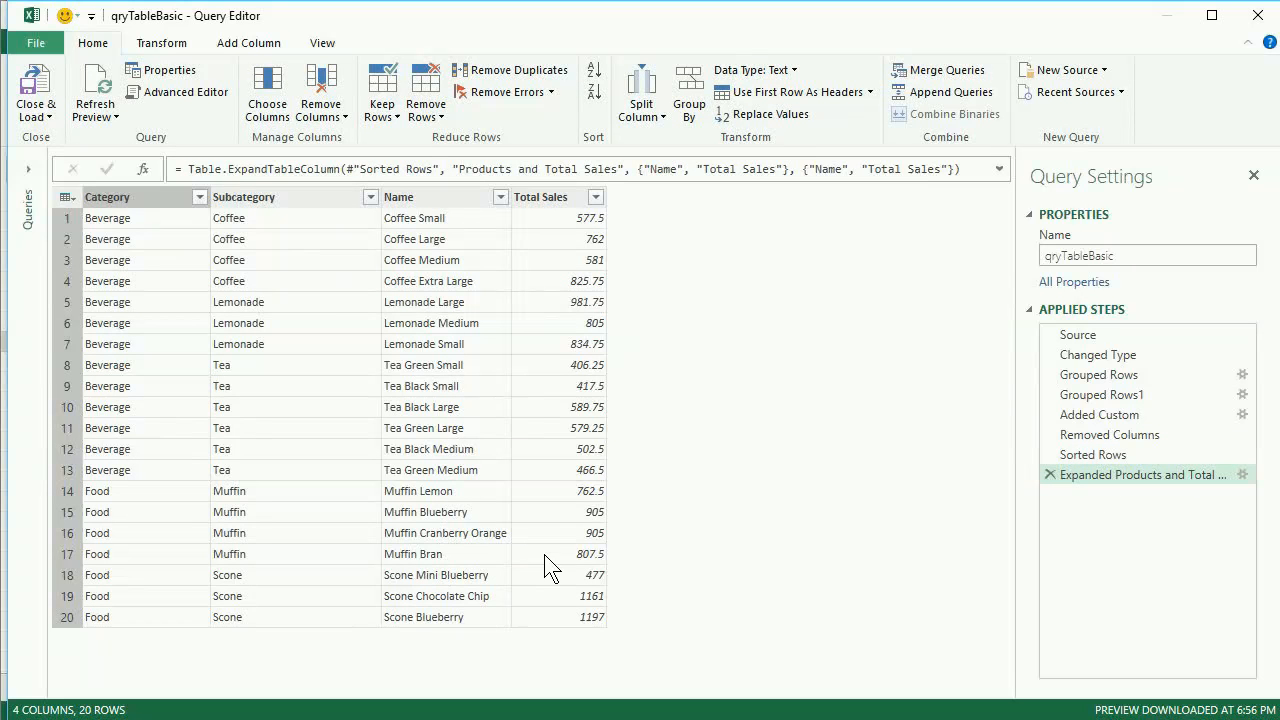
click(132, 492)
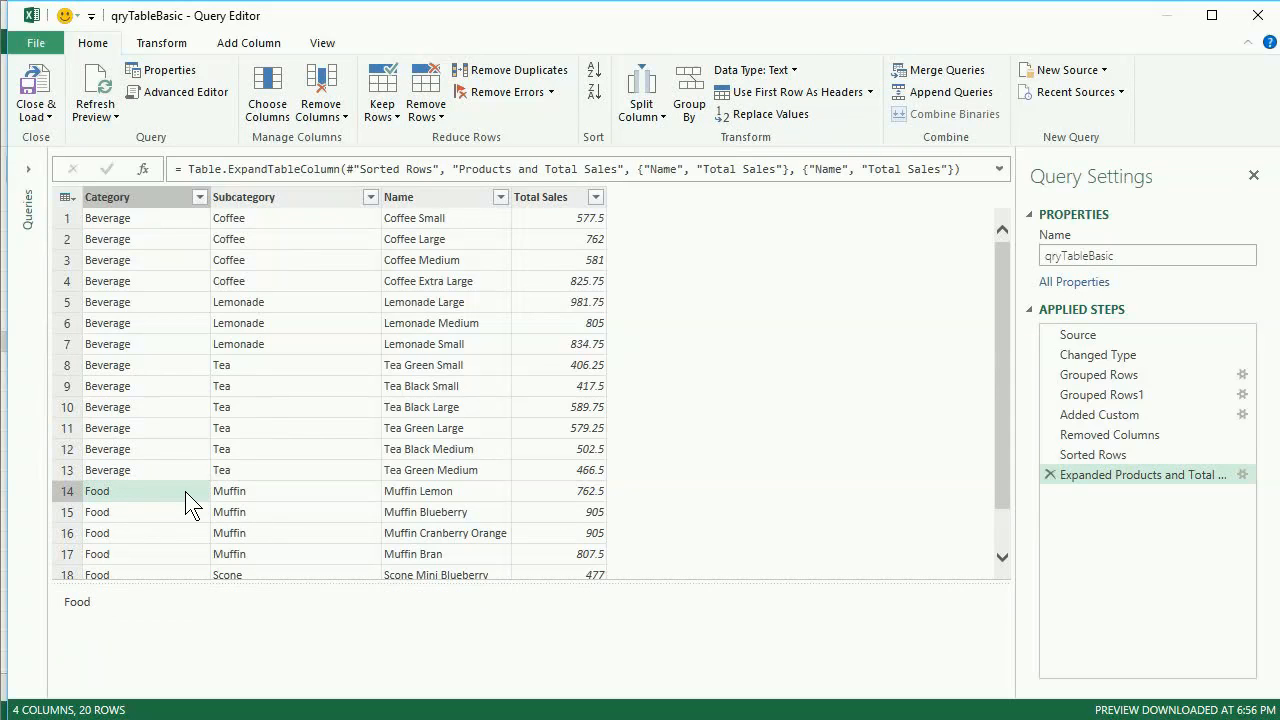
click(271, 490)
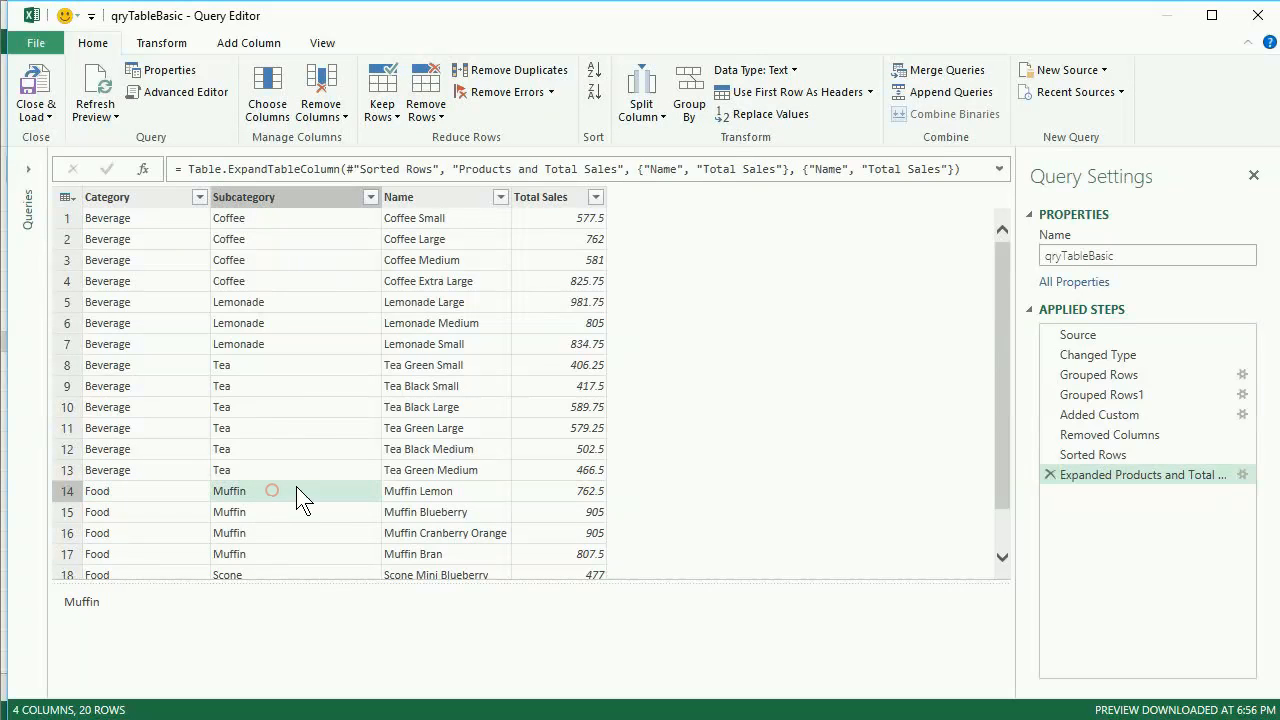
click(1088, 455)
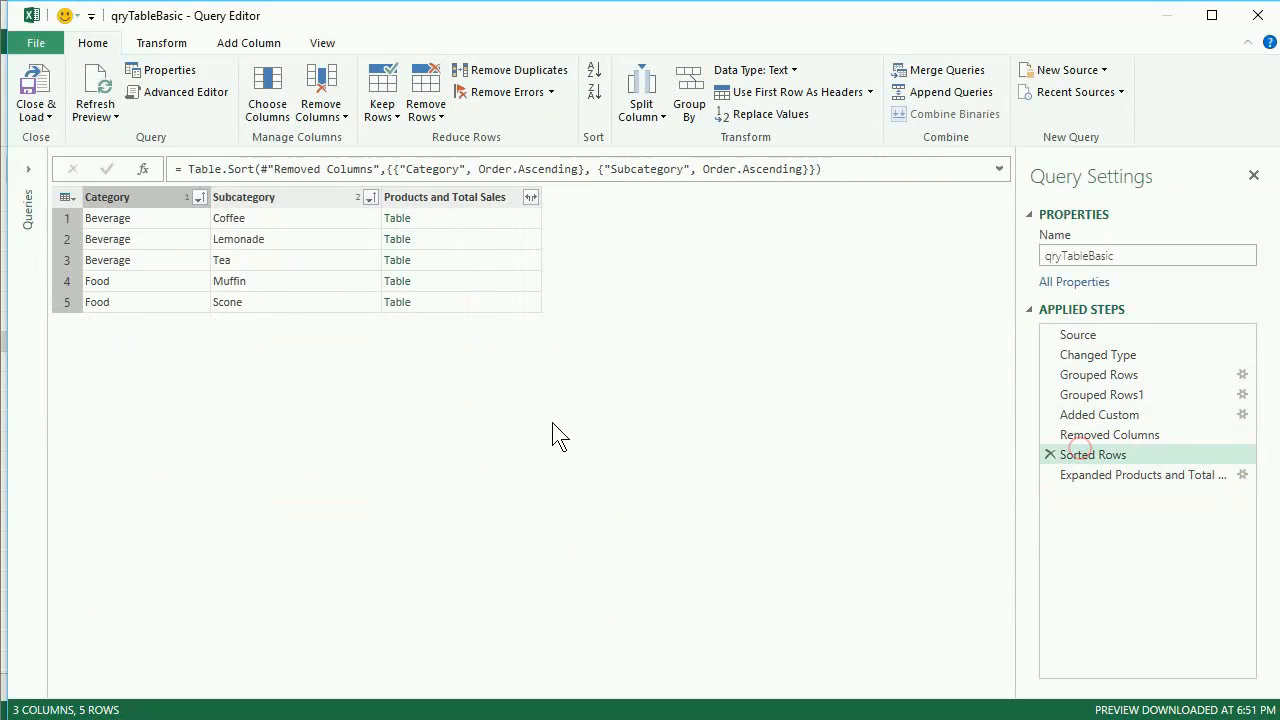
click(452, 280)
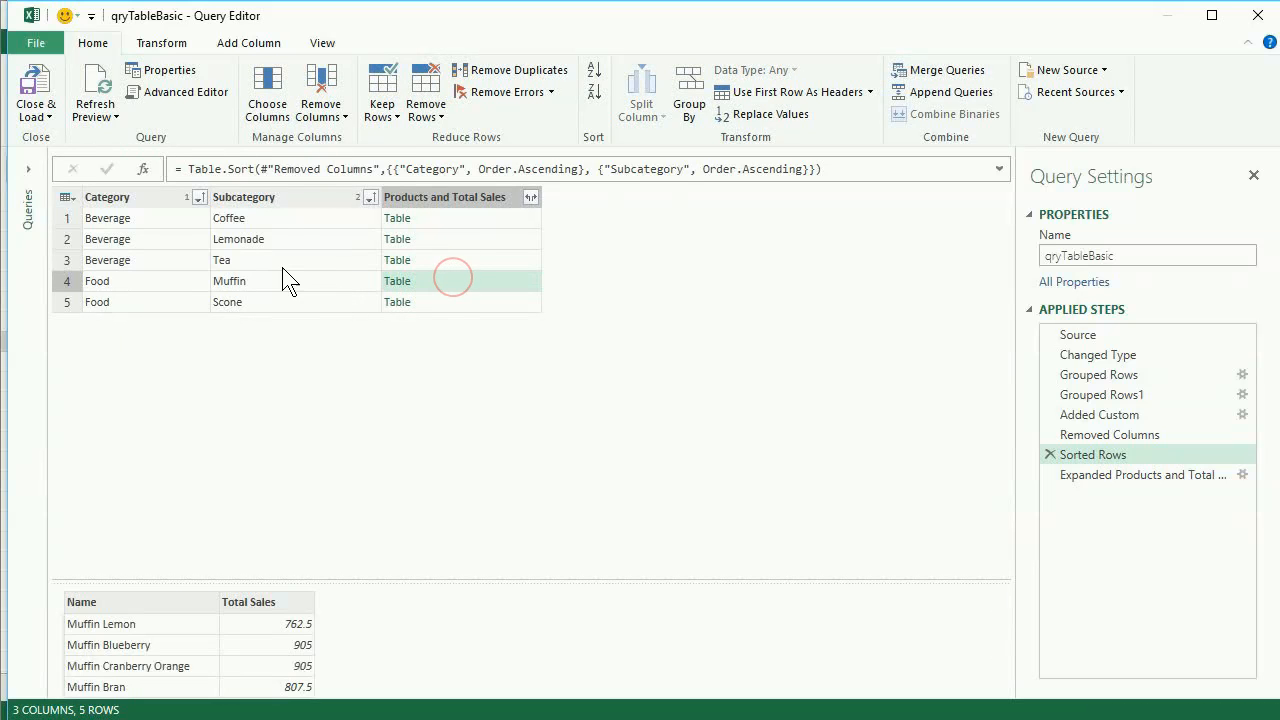